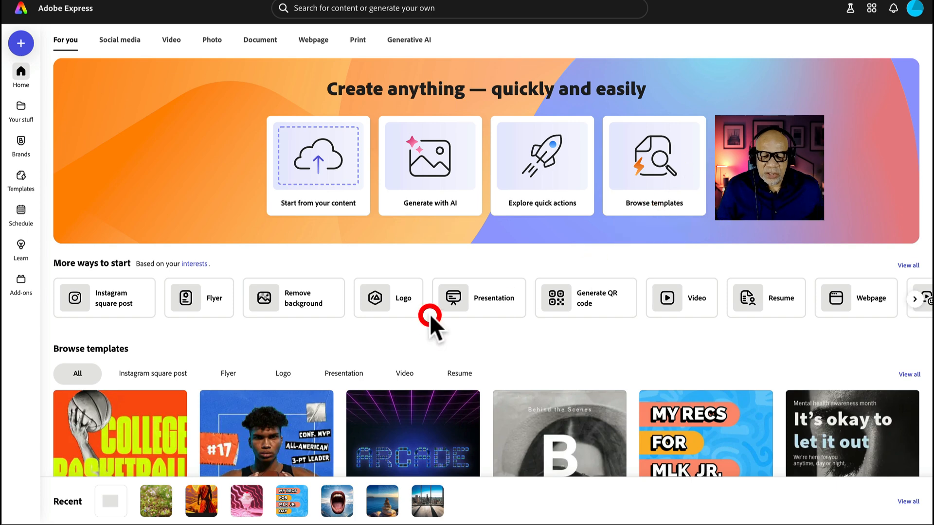
Open the Profile picture maker quick action and browse for an image to upload.
{"action": "left_click", "coordinate": [544, 160]}
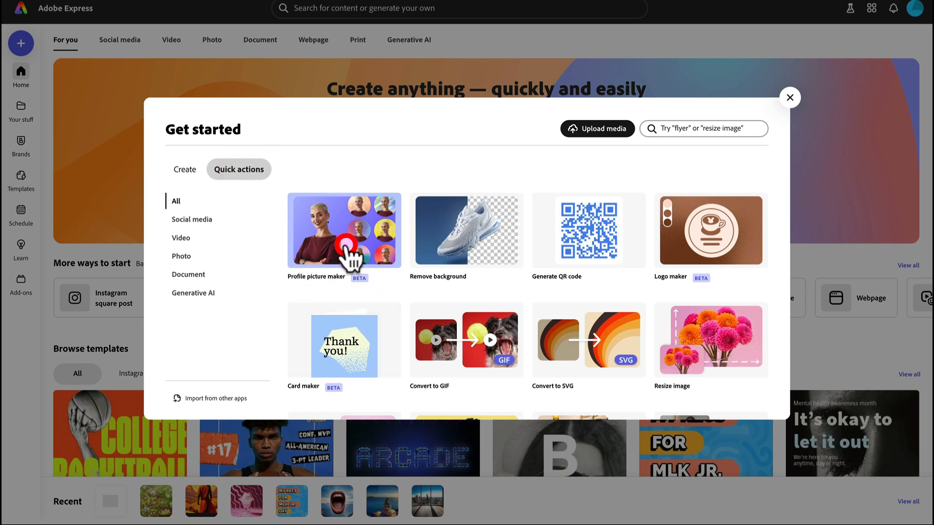
{"action": "left_click", "coordinate": [359, 227]}
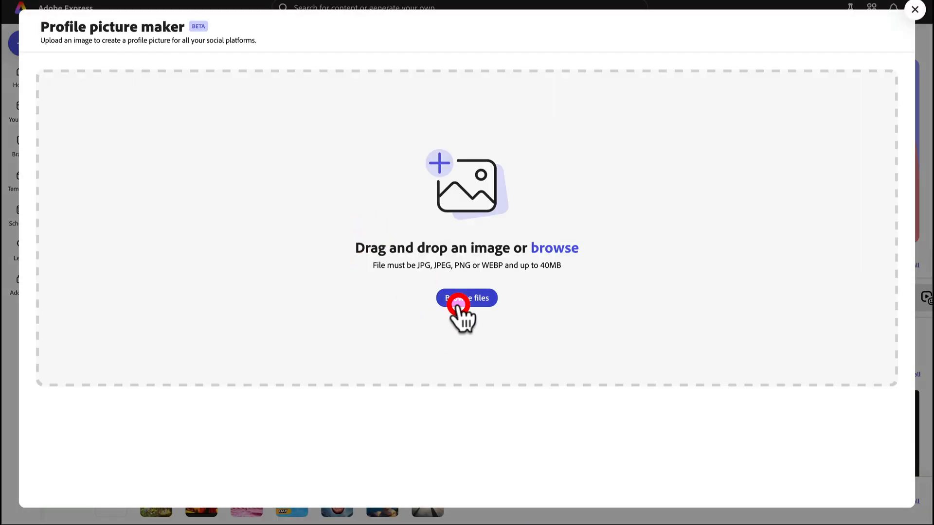
{"action": "left_click", "coordinate": [480, 301]}
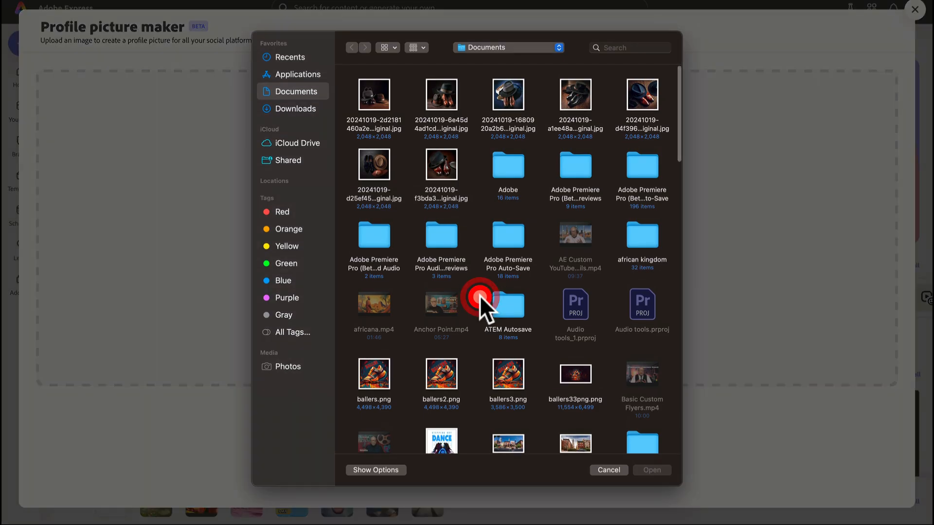
Upload dancersa.png from the wirecastsnapshot folder into the Profile picture maker.
{"action": "scroll", "coordinate": [460, 292], "scroll_direction": "down", "scroll_amount": 6}
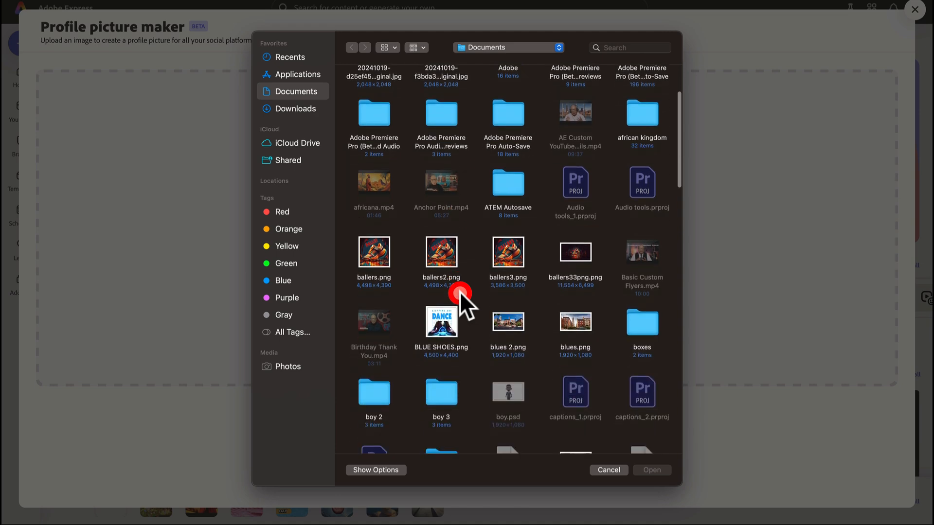
{"action": "scroll", "coordinate": [459, 292], "scroll_direction": "down", "scroll_amount": 10}
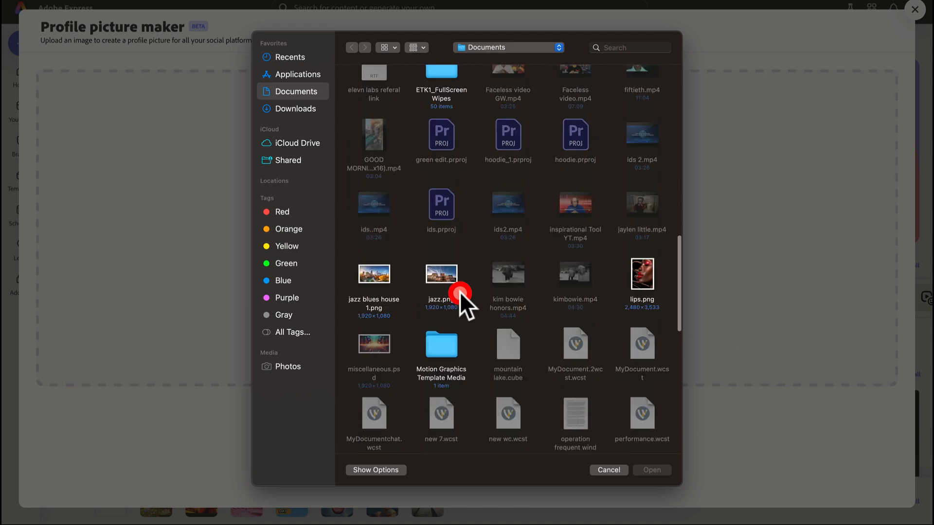
{"action": "scroll", "coordinate": [459, 292], "scroll_direction": "down", "scroll_amount": 10}
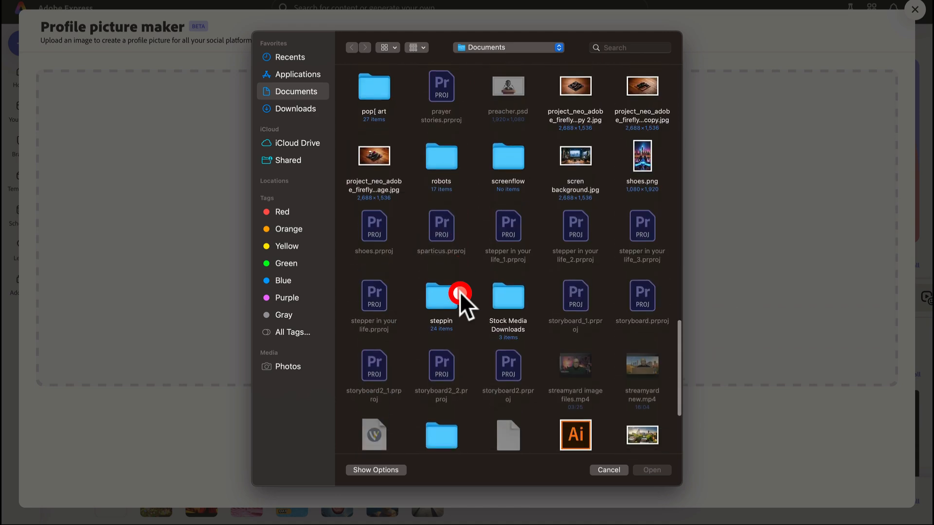
{"action": "scroll", "coordinate": [459, 292], "scroll_direction": "down", "scroll_amount": 3}
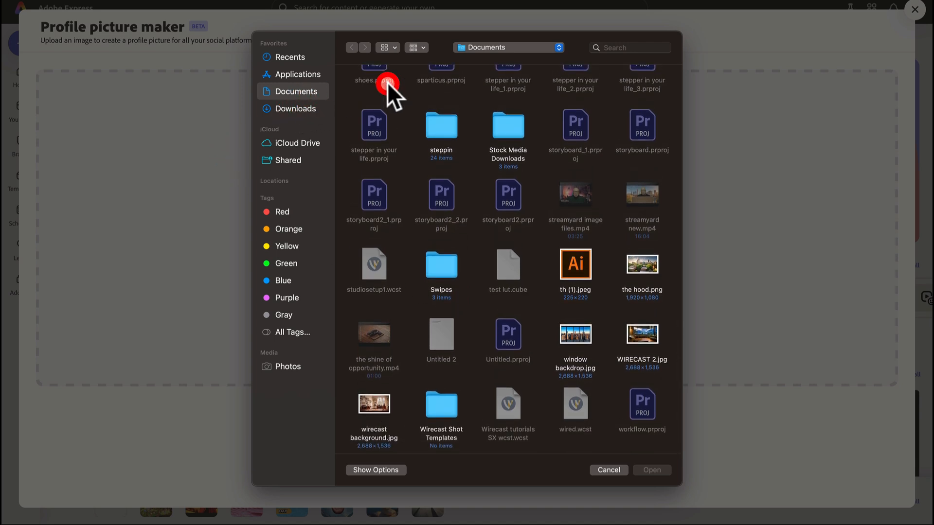
{"action": "left_click", "coordinate": [559, 48]}
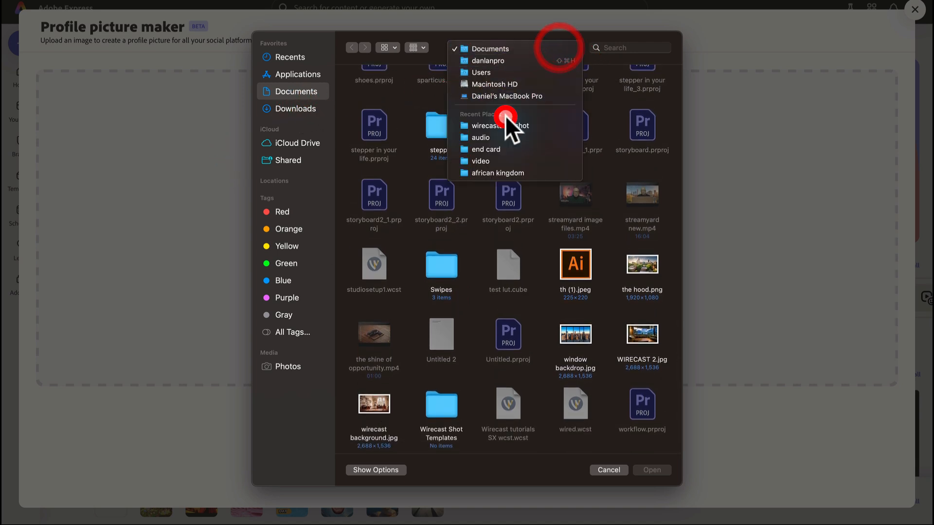
{"action": "left_click", "coordinate": [513, 126]}
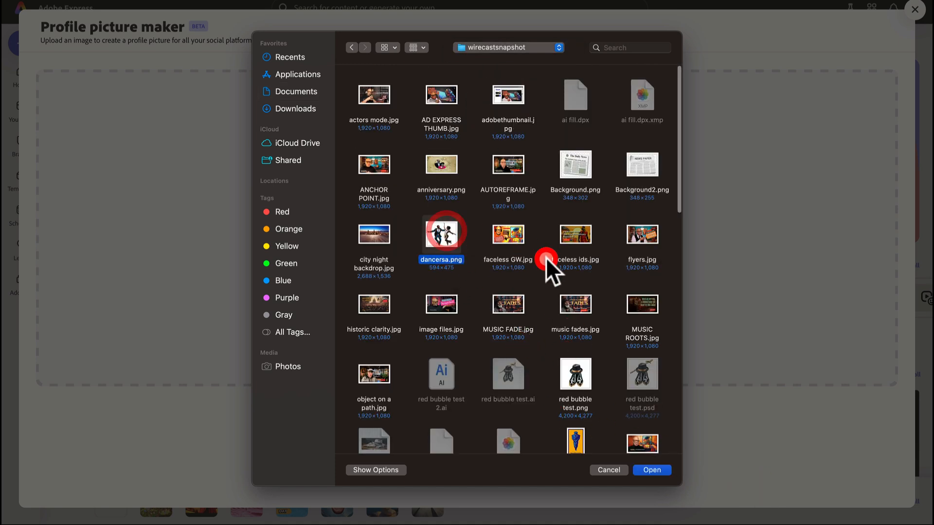
{"action": "left_click", "coordinate": [658, 470]}
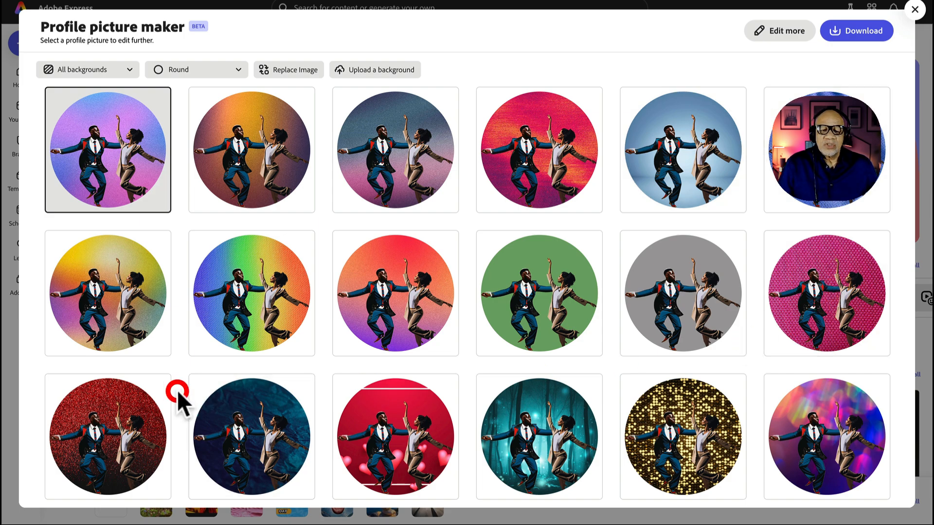
Look through the generated profile pictures, filter them by Solid color, and switch the filter to Background image.
{"action": "scroll", "coordinate": [642, 323], "scroll_direction": "down", "scroll_amount": 9}
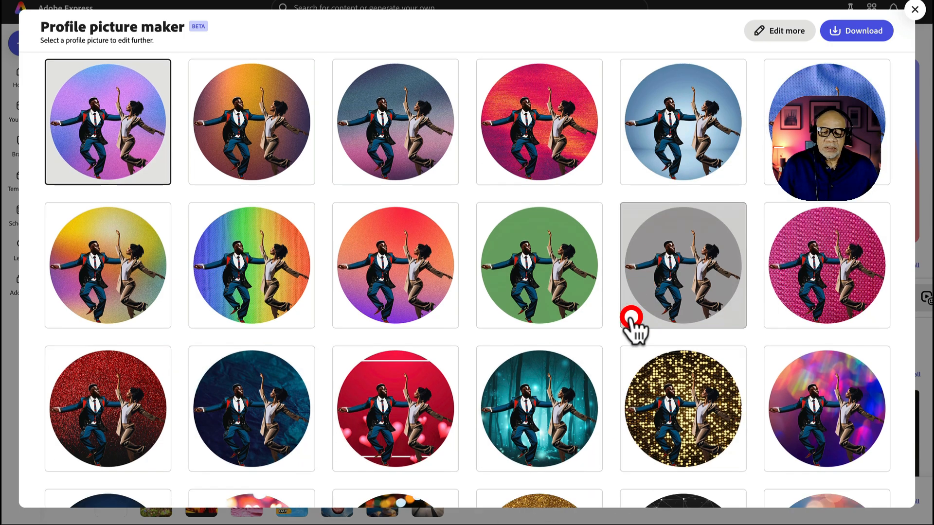
{"action": "scroll", "coordinate": [631, 319], "scroll_direction": "down", "scroll_amount": 20}
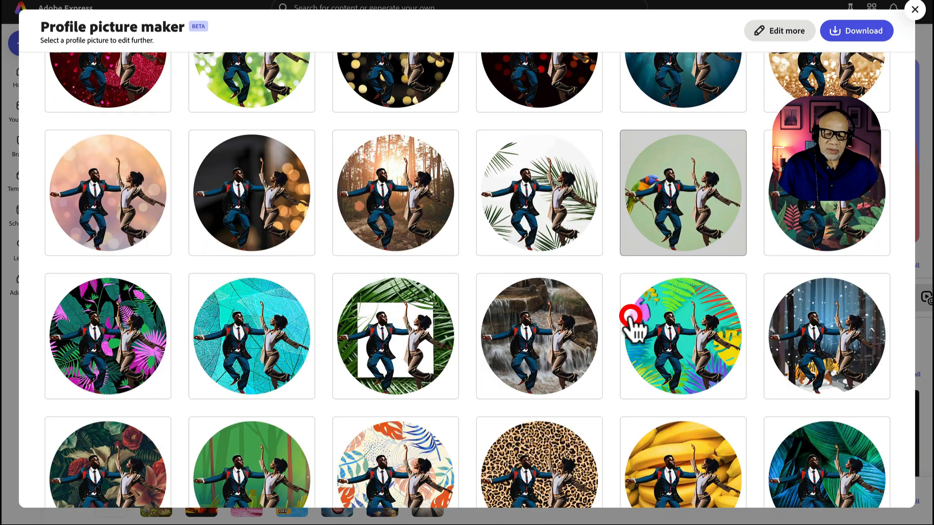
{"action": "scroll", "coordinate": [617, 321], "scroll_direction": "down", "scroll_amount": 6}
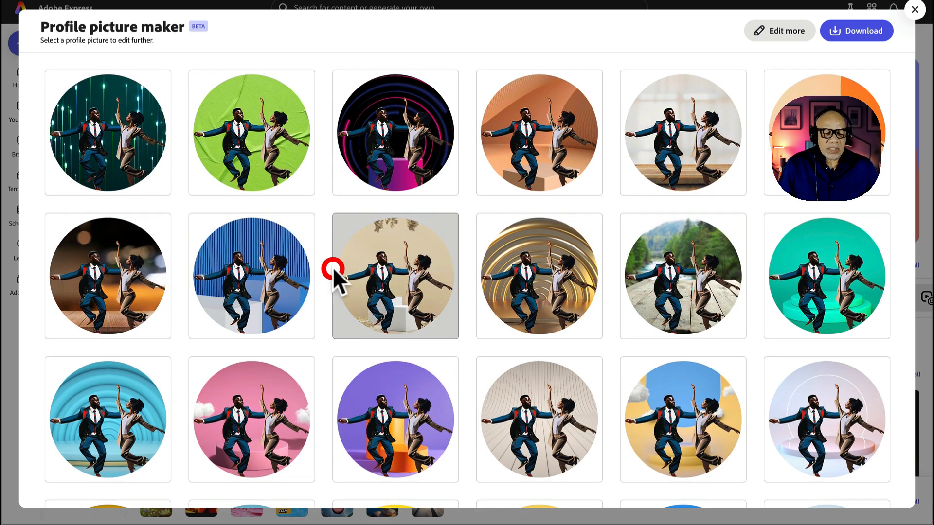
{"action": "scroll", "coordinate": [325, 256], "scroll_direction": "up", "scroll_amount": 20}
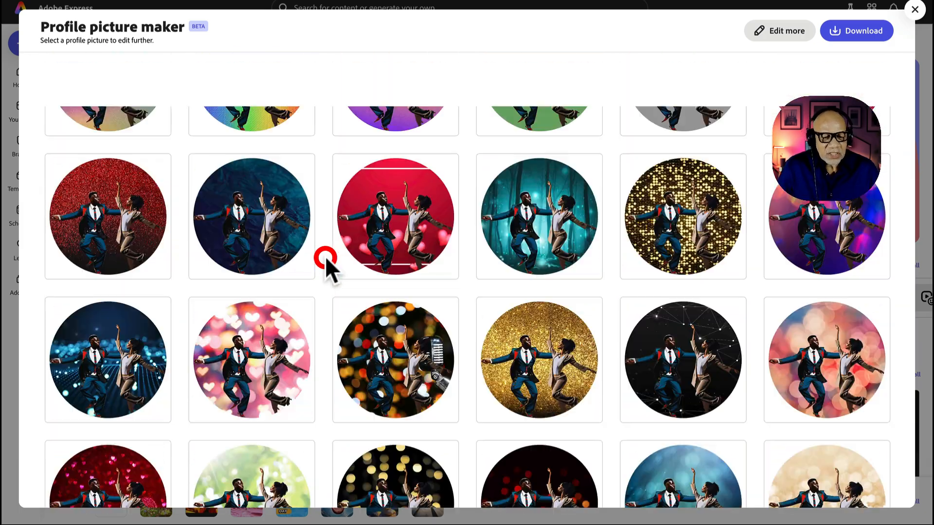
{"action": "scroll", "coordinate": [325, 256], "scroll_direction": "up", "scroll_amount": 5}
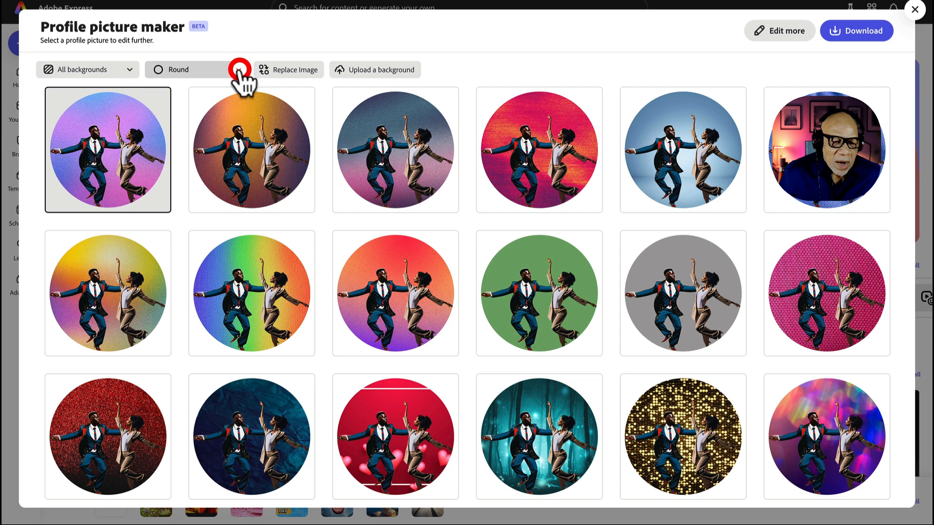
{"action": "left_click", "coordinate": [125, 69]}
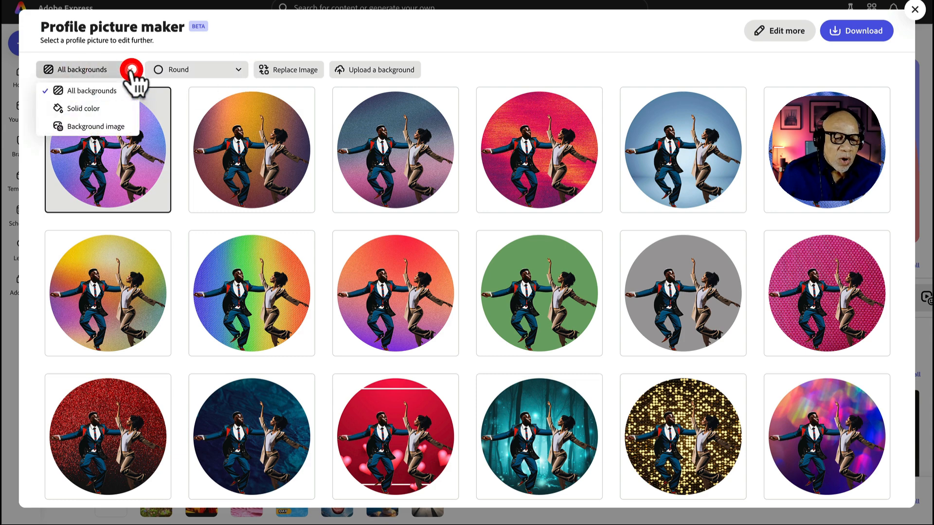
{"action": "left_click", "coordinate": [90, 108]}
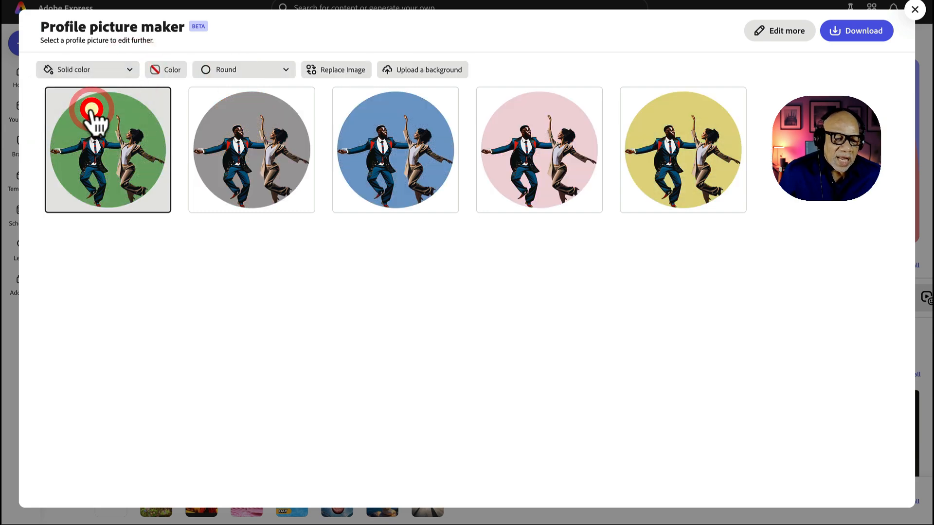
{"action": "left_click", "coordinate": [126, 70]}
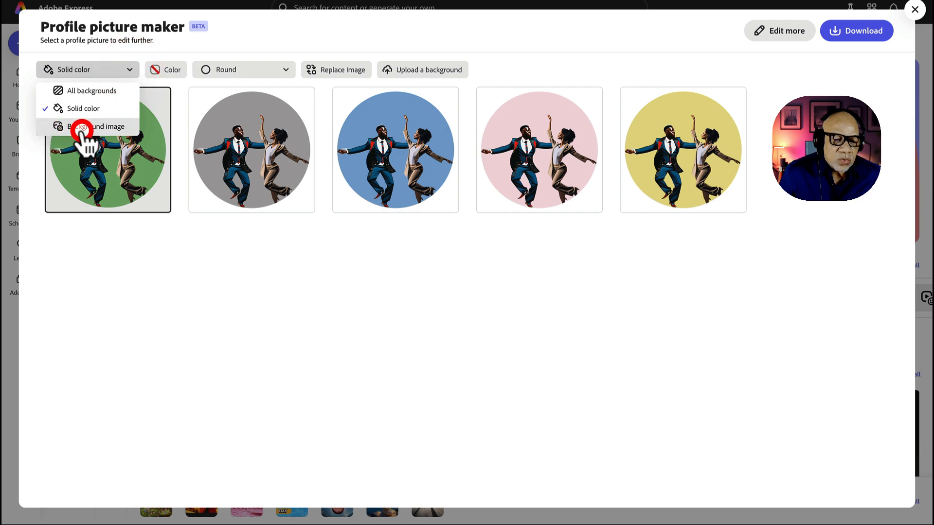
{"action": "left_click", "coordinate": [108, 128]}
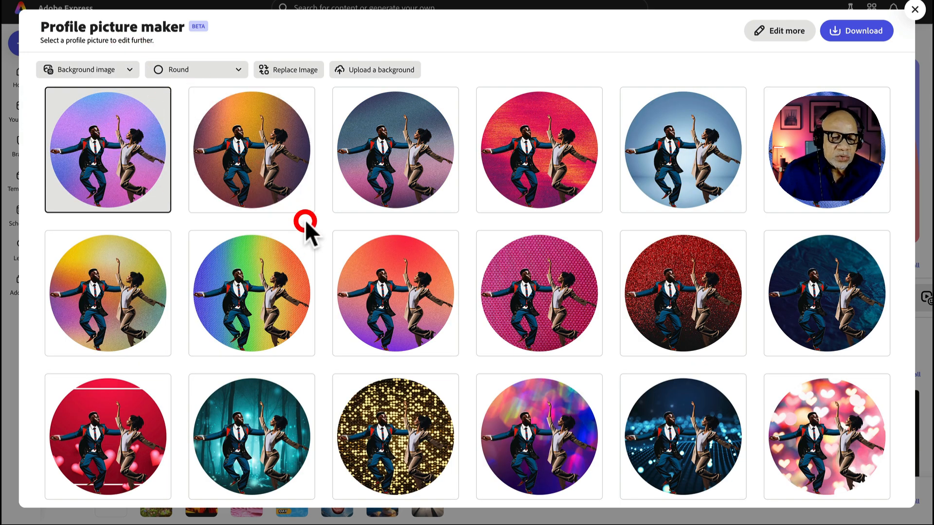
{"action": "left_click", "coordinate": [130, 69]}
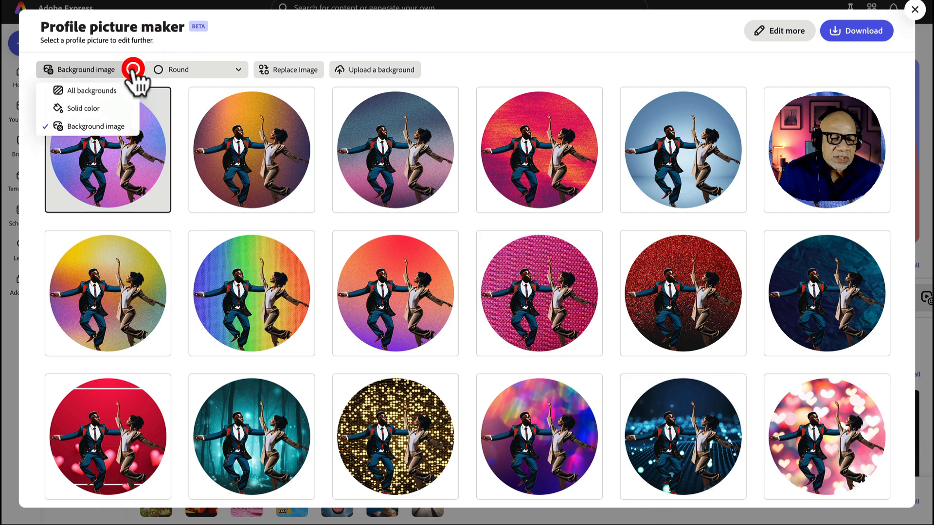
Try the Square and Rounded corners shapes on the profile pictures and set the shape back to Round.
{"action": "left_click", "coordinate": [210, 71]}
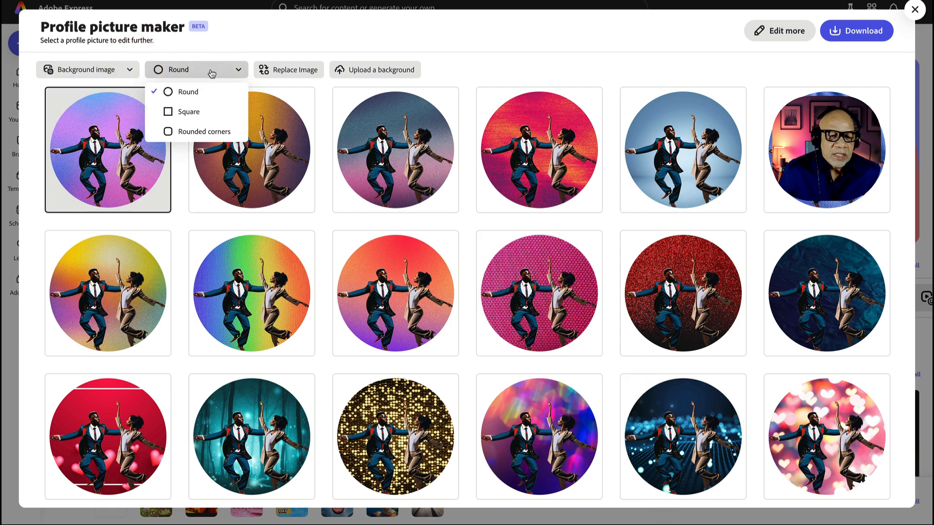
{"action": "left_click", "coordinate": [194, 112]}
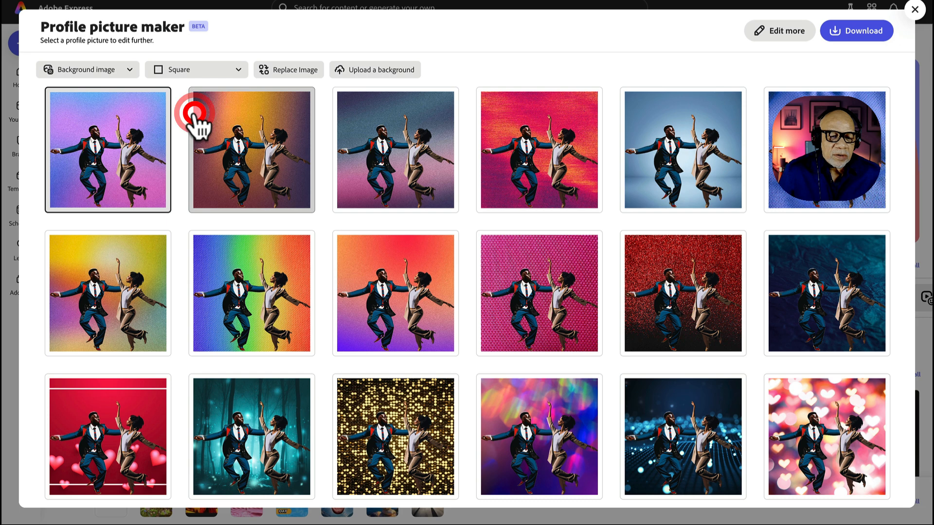
{"action": "left_click", "coordinate": [231, 70]}
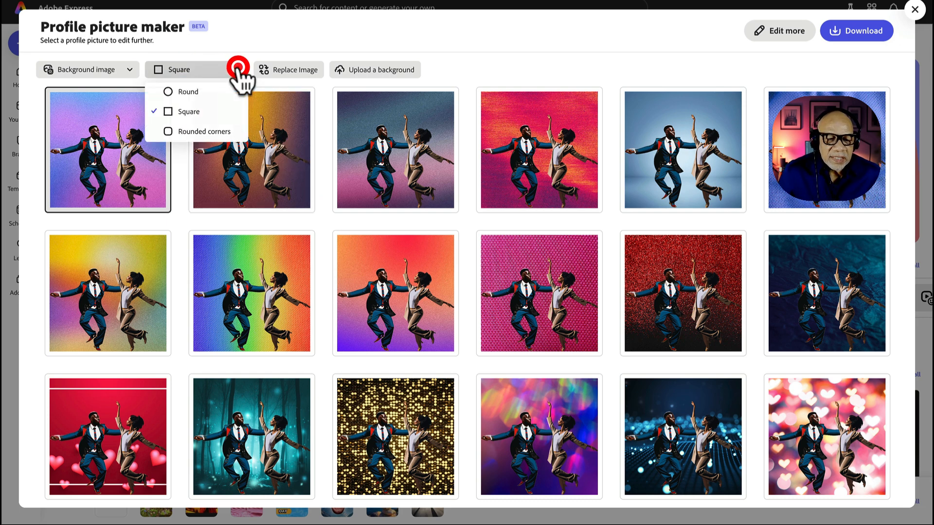
{"action": "left_click", "coordinate": [211, 130]}
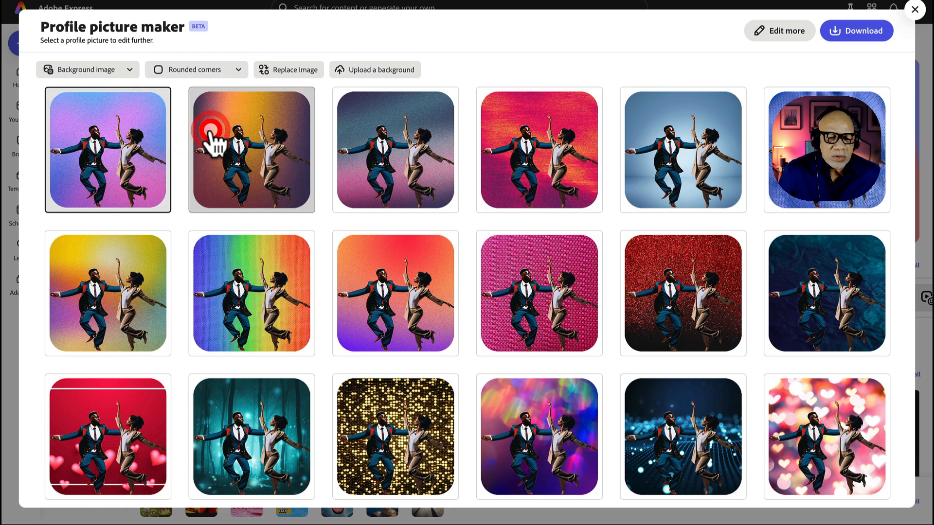
{"action": "left_click", "coordinate": [241, 71]}
{"action": "left_click", "coordinate": [193, 92]}
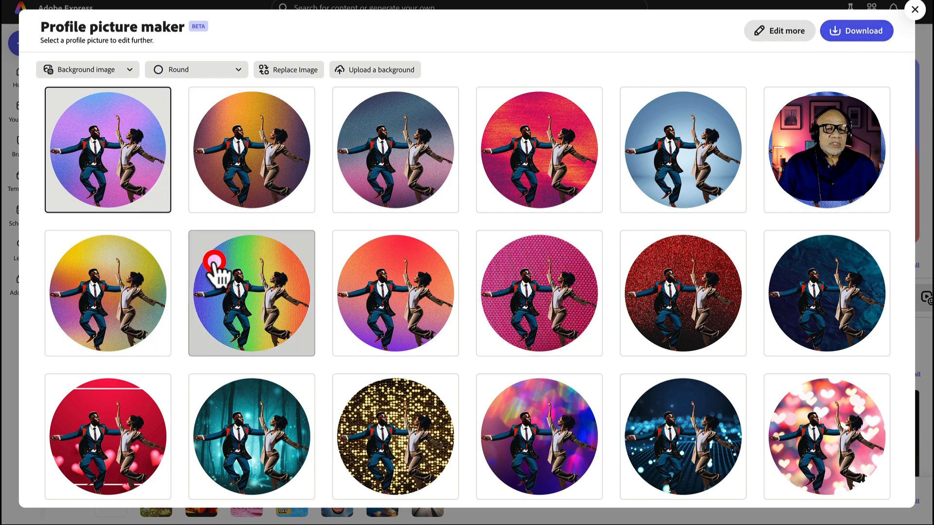
Close the Profile picture maker and open the Clip maker quick action.
{"action": "left_click", "coordinate": [913, 11]}
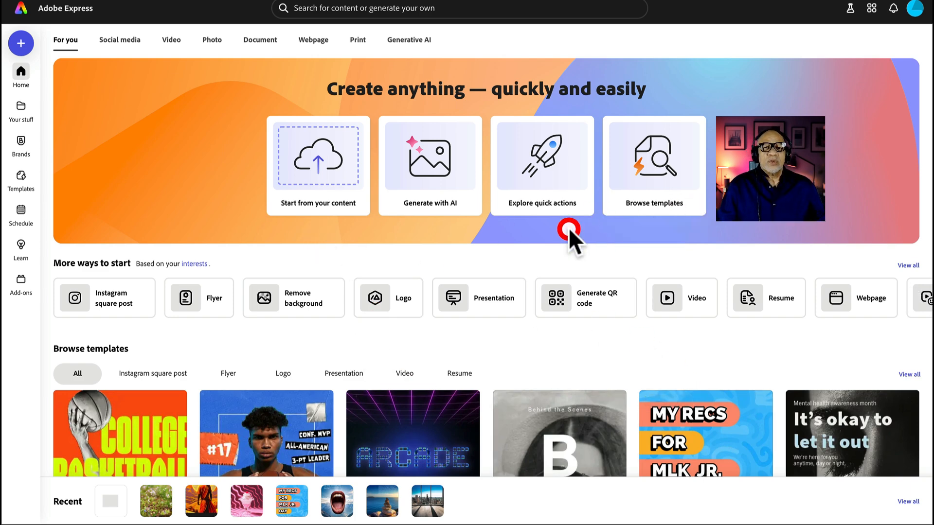
{"action": "scroll", "coordinate": [554, 259], "scroll_direction": "down", "scroll_amount": 1}
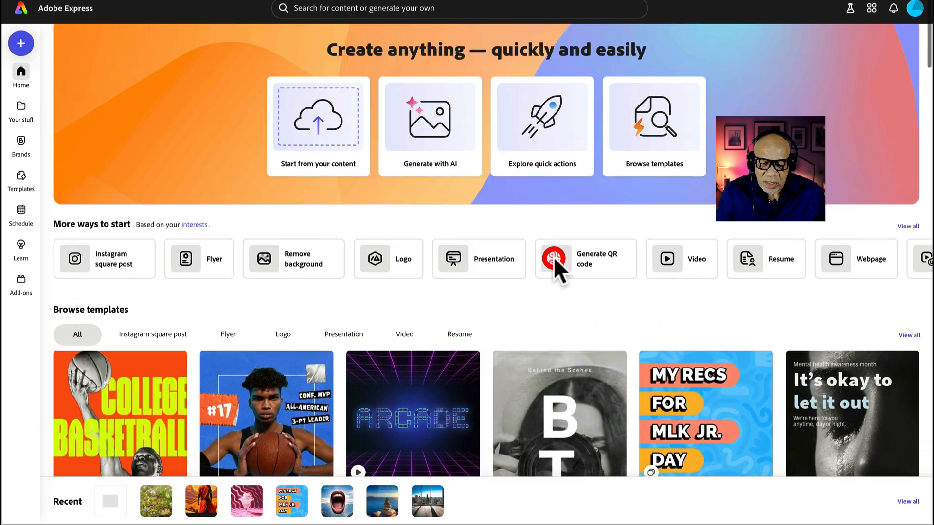
{"action": "scroll", "coordinate": [554, 256], "scroll_direction": "up", "scroll_amount": 1}
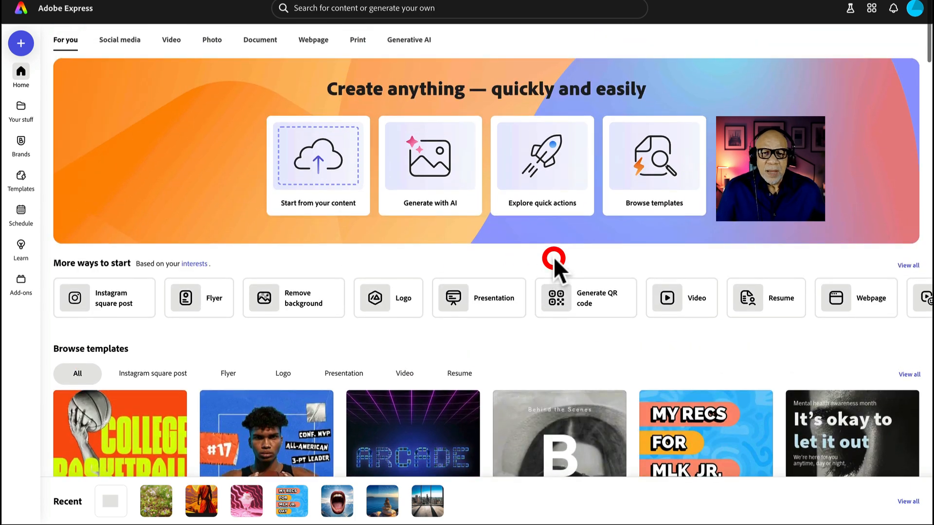
{"action": "left_click", "coordinate": [558, 162]}
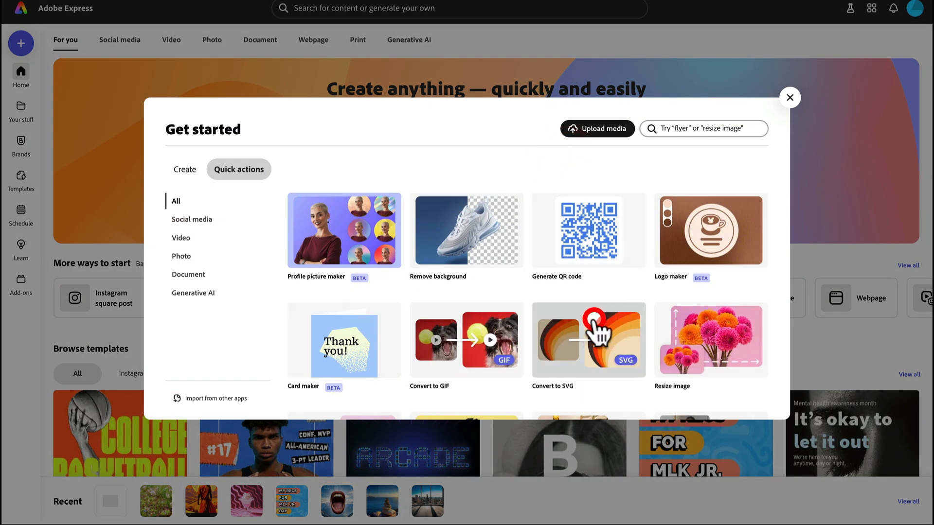
{"action": "scroll", "coordinate": [602, 313], "scroll_direction": "down", "scroll_amount": 2}
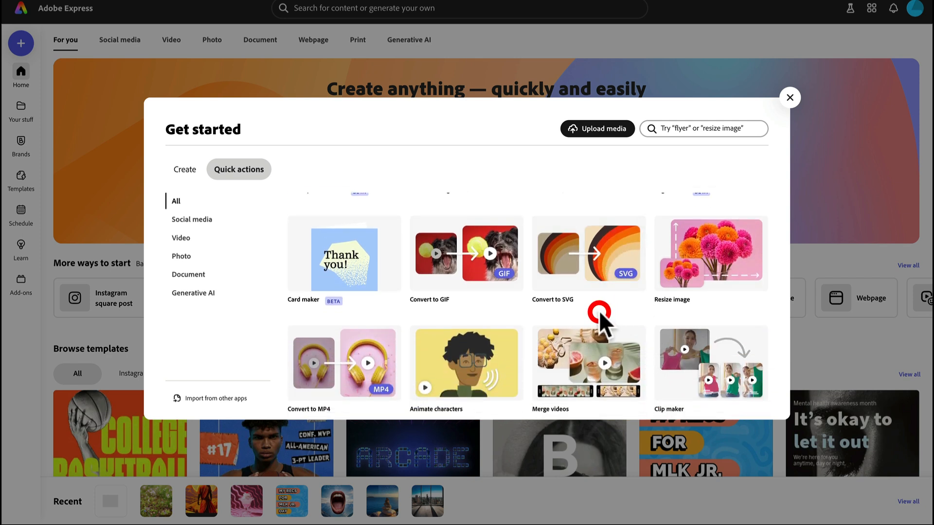
{"action": "scroll", "coordinate": [595, 310], "scroll_direction": "down", "scroll_amount": 1}
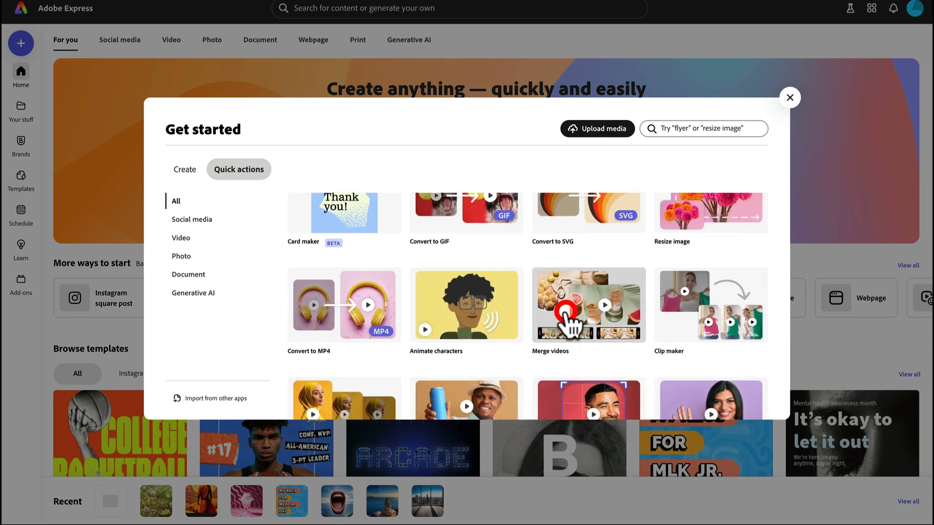
{"action": "scroll", "coordinate": [543, 309], "scroll_direction": "down", "scroll_amount": 1}
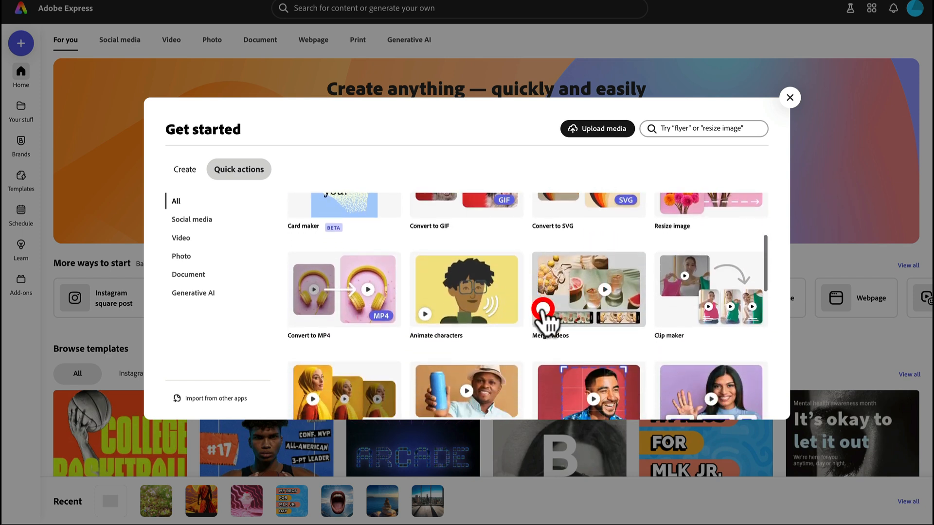
{"action": "scroll", "coordinate": [543, 314], "scroll_direction": "down", "scroll_amount": 1}
{"action": "scroll", "coordinate": [720, 270], "scroll_direction": "down", "scroll_amount": 1}
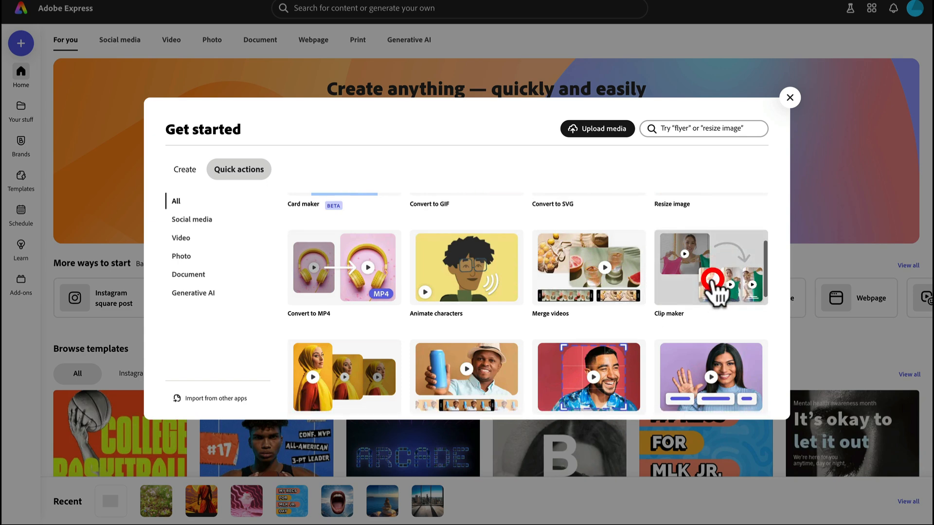
{"action": "left_click", "coordinate": [709, 260]}
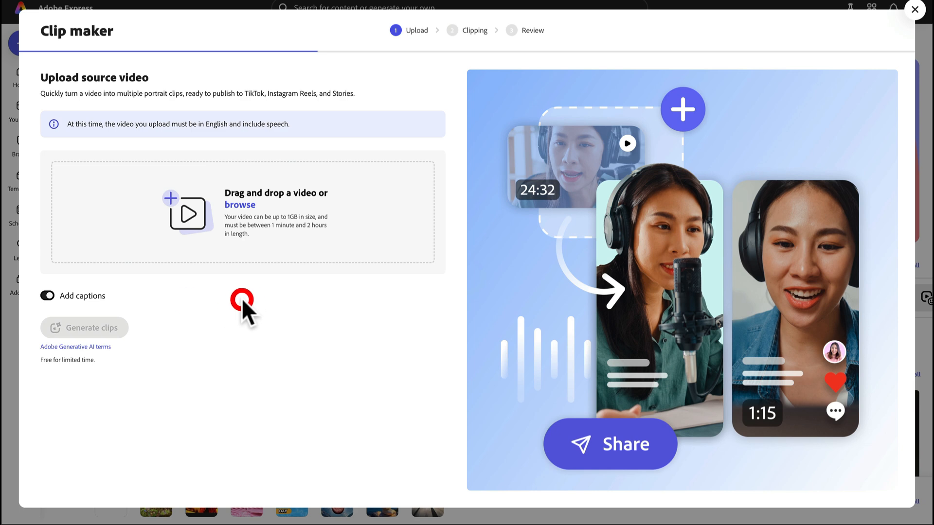
Upload Basic Custom Flyers.mp4 from the Documents folder into the Clip maker and generate clips with captions.
{"action": "left_click", "coordinate": [240, 203]}
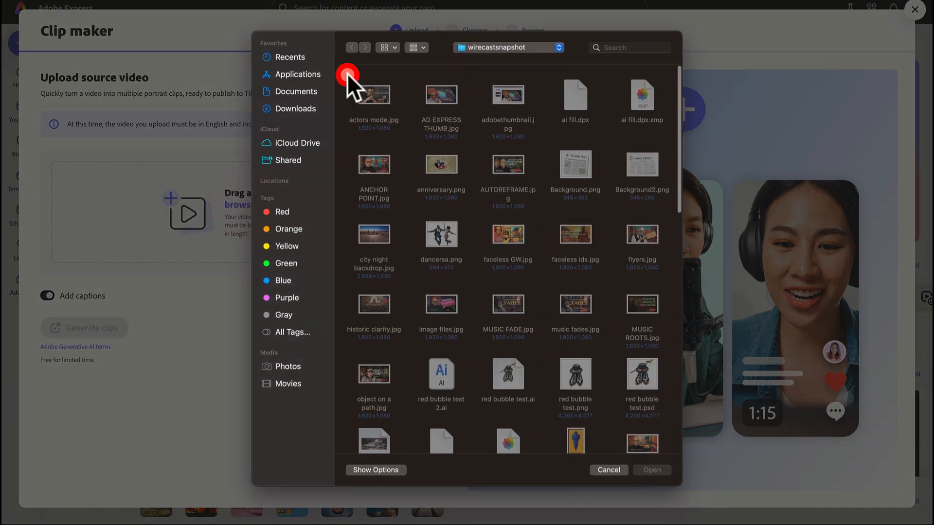
{"action": "left_click", "coordinate": [290, 93]}
{"action": "scroll", "coordinate": [503, 248], "scroll_direction": "down", "scroll_amount": 5}
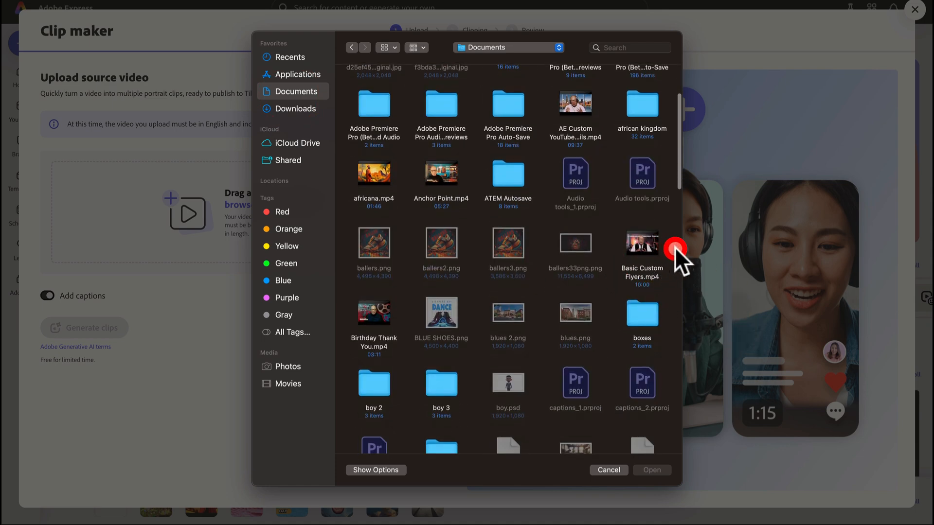
{"action": "left_click", "coordinate": [652, 249]}
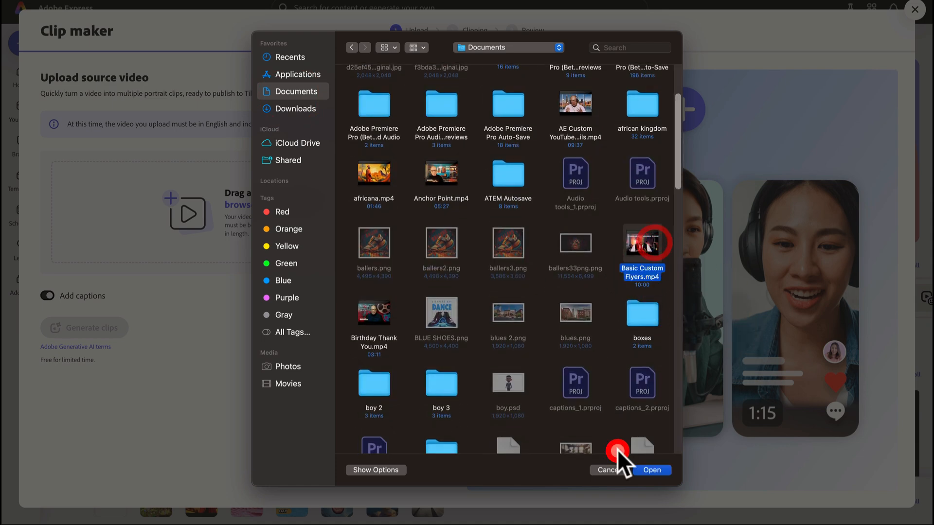
{"action": "left_click", "coordinate": [655, 471]}
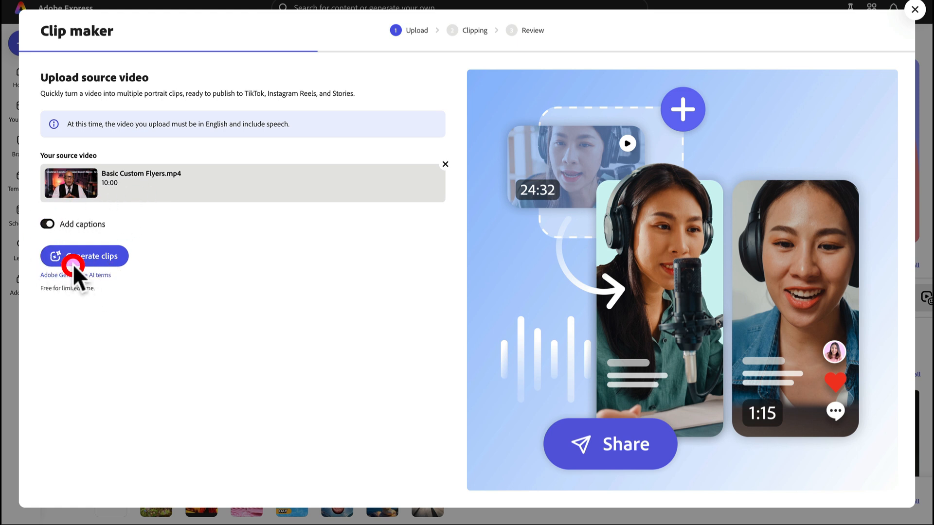
{"action": "left_click", "coordinate": [107, 257]}
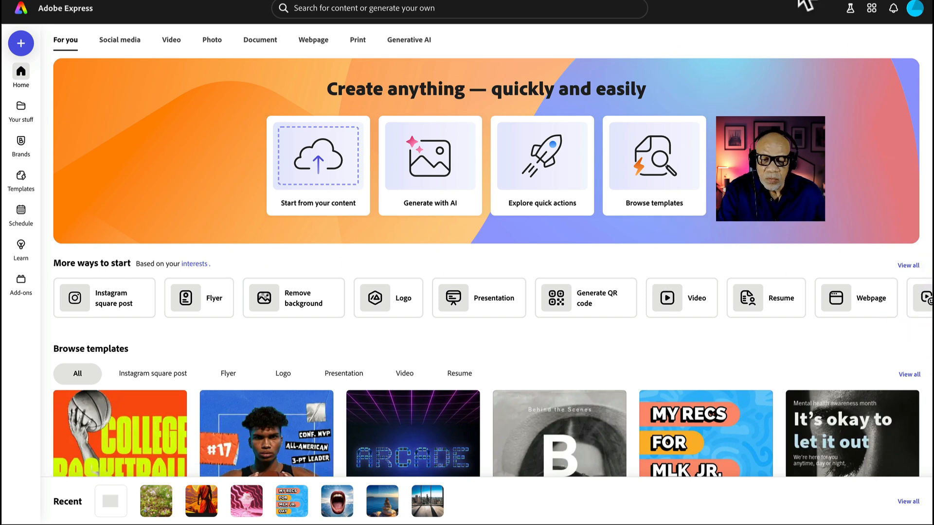
Reopen the quick actions from the home page and start the Card maker.
{"action": "left_click", "coordinate": [554, 163]}
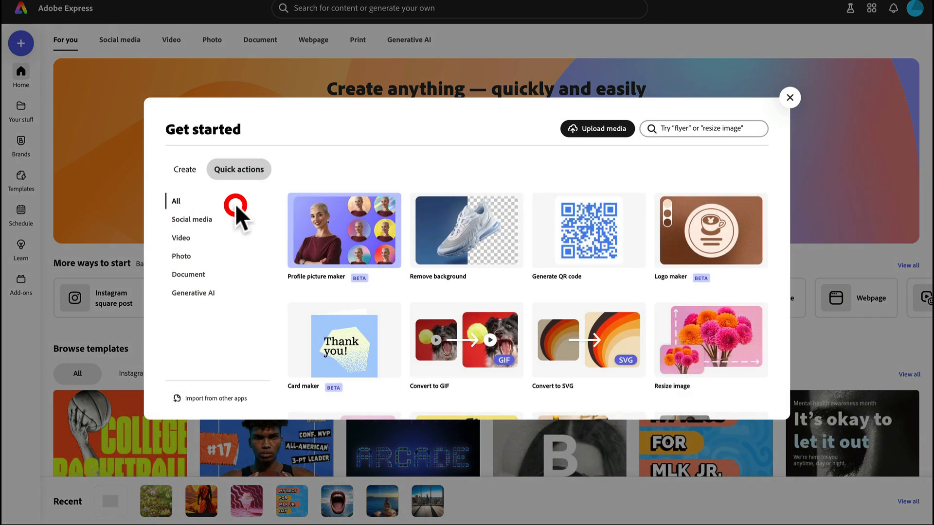
{"action": "scroll", "coordinate": [390, 288], "scroll_direction": "down", "scroll_amount": 3}
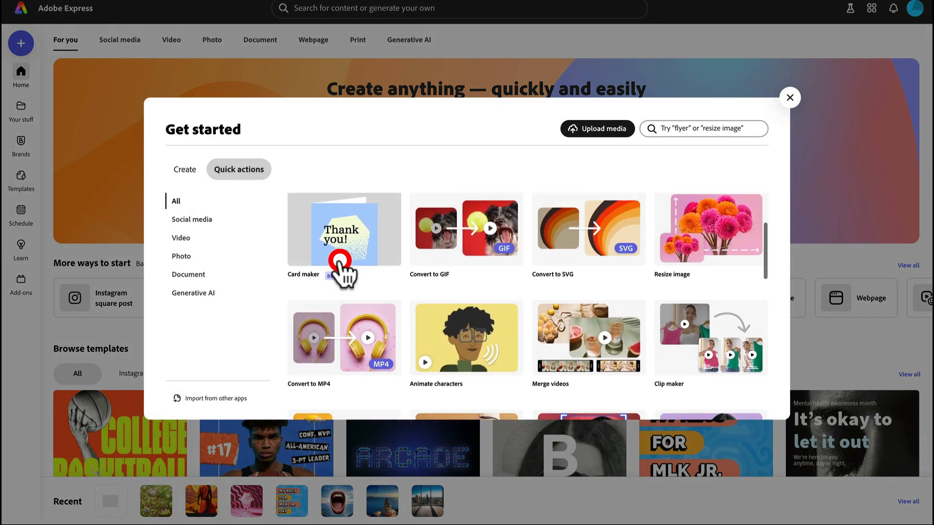
{"action": "scroll", "coordinate": [340, 262], "scroll_direction": "up", "scroll_amount": 1}
{"action": "left_click", "coordinate": [374, 260]}
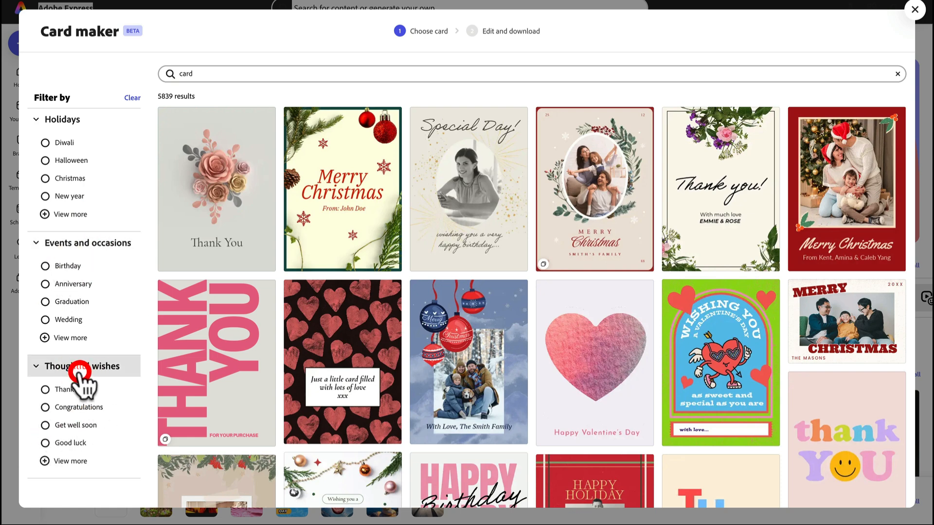
Browse the Thoughtful wishes filters and card designs, and open the Thank You card with the paper roses for editing.
{"action": "left_click", "coordinate": [90, 462]}
{"action": "scroll", "coordinate": [119, 428], "scroll_direction": "down", "scroll_amount": 1}
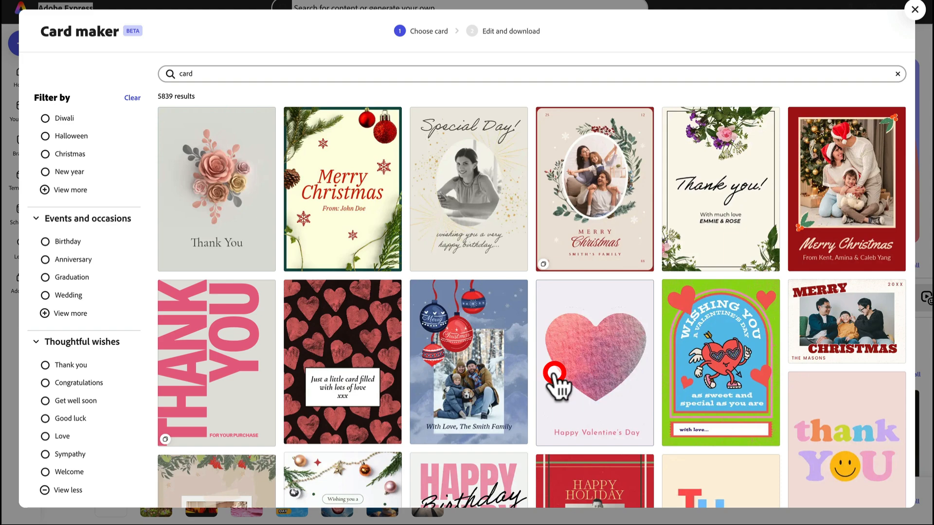
{"action": "scroll", "coordinate": [354, 379], "scroll_direction": "down", "scroll_amount": 1}
{"action": "scroll", "coordinate": [400, 287], "scroll_direction": "down", "scroll_amount": 2}
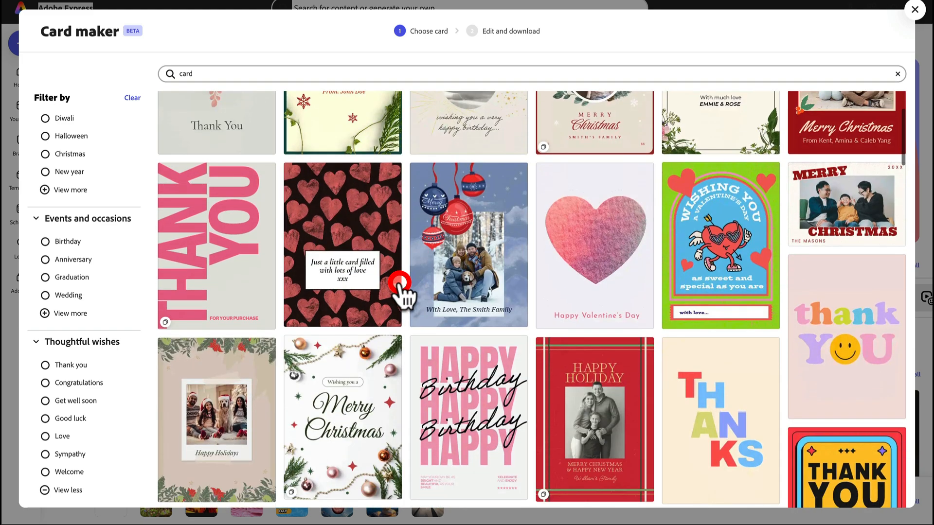
{"action": "scroll", "coordinate": [399, 287], "scroll_direction": "down", "scroll_amount": 6}
{"action": "scroll", "coordinate": [406, 281], "scroll_direction": "up", "scroll_amount": 2}
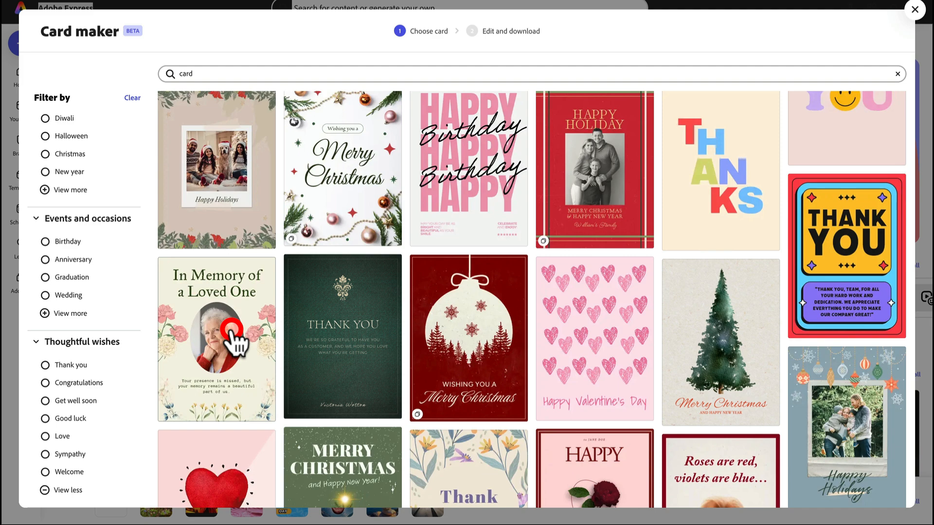
{"action": "scroll", "coordinate": [385, 347], "scroll_direction": "up", "scroll_amount": 6}
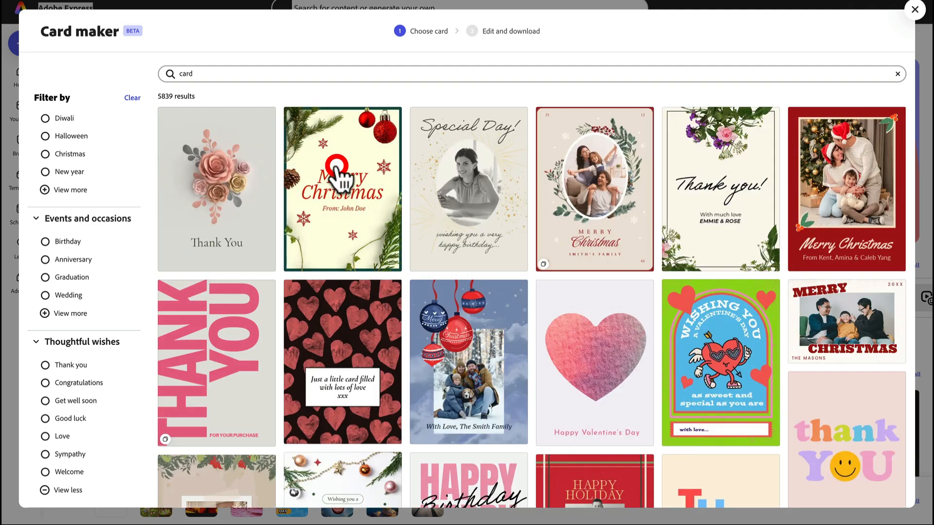
{"action": "left_click", "coordinate": [222, 185]}
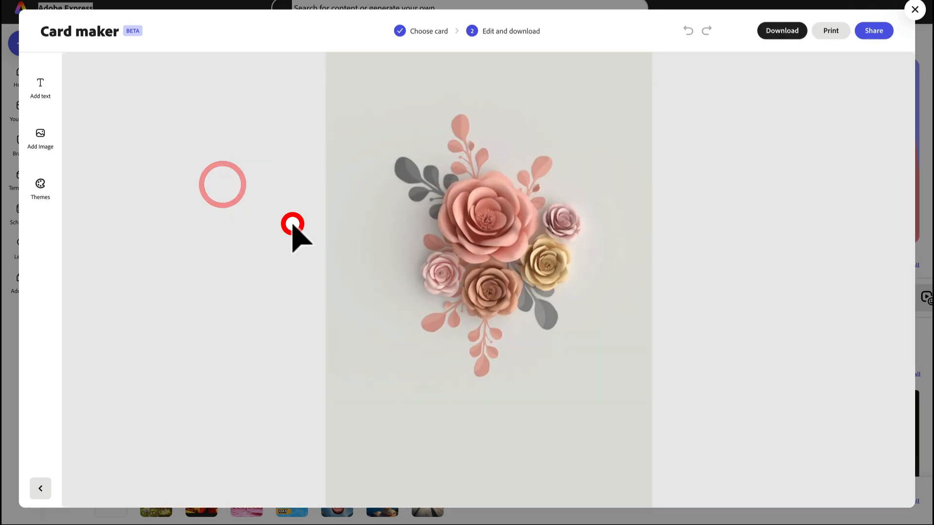
Add a text box with the placeholder text to the card and move it down over the Thank You line.
{"action": "left_click", "coordinate": [480, 227]}
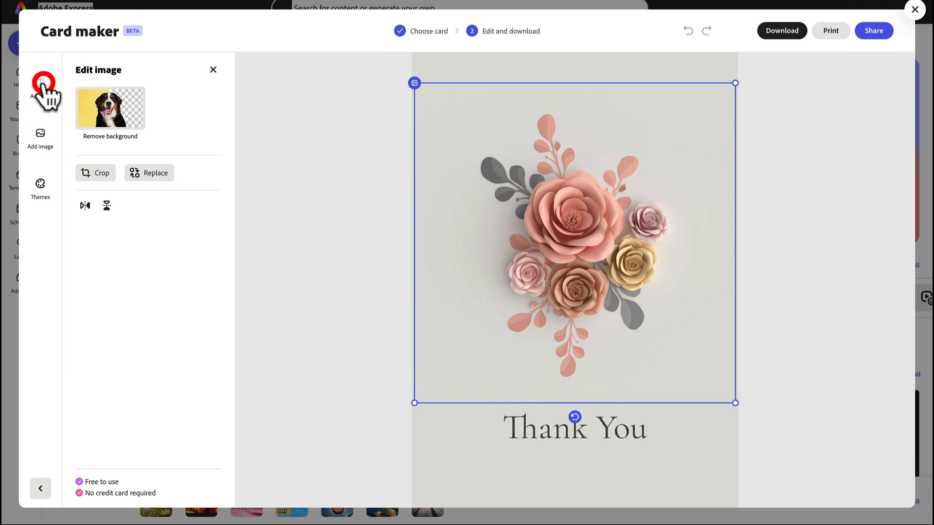
{"action": "left_click", "coordinate": [44, 83]}
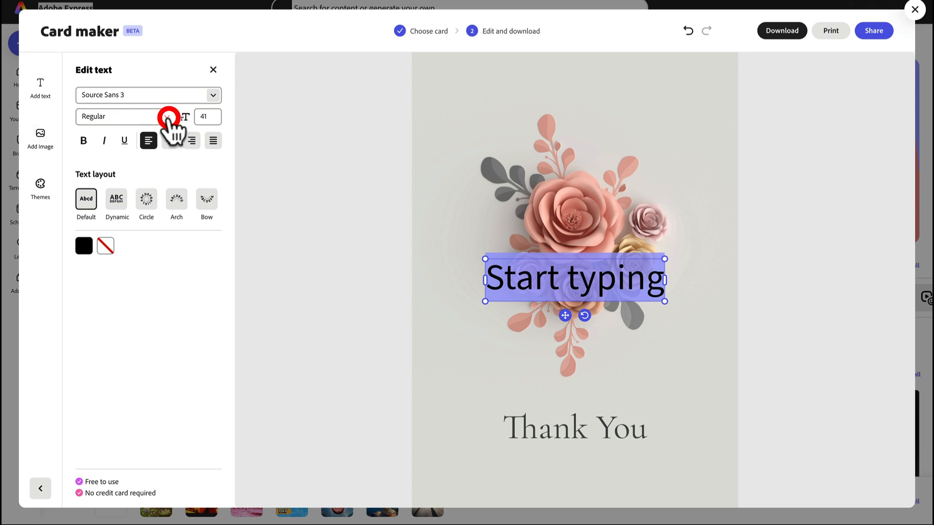
{"action": "left_click", "coordinate": [576, 289]}
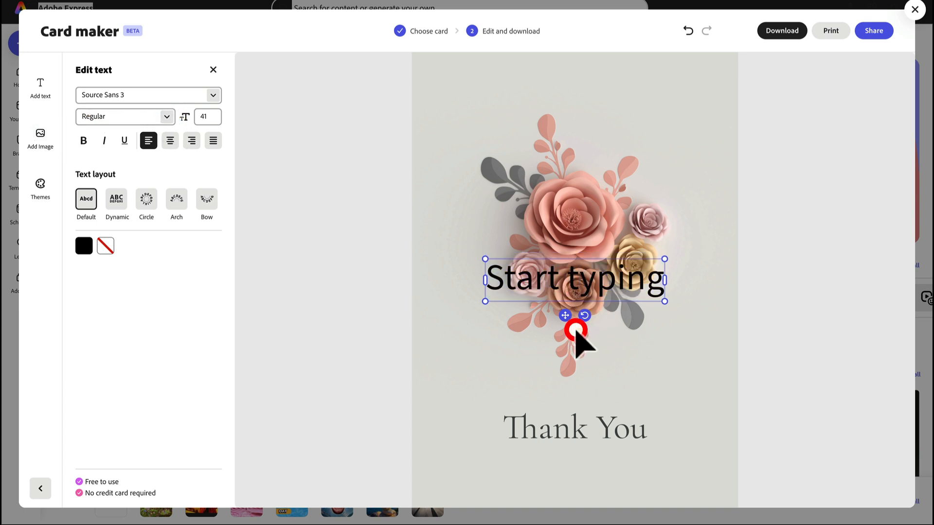
{"action": "left_click_drag", "start_coordinate": [565, 317], "coordinate": [562, 474]}
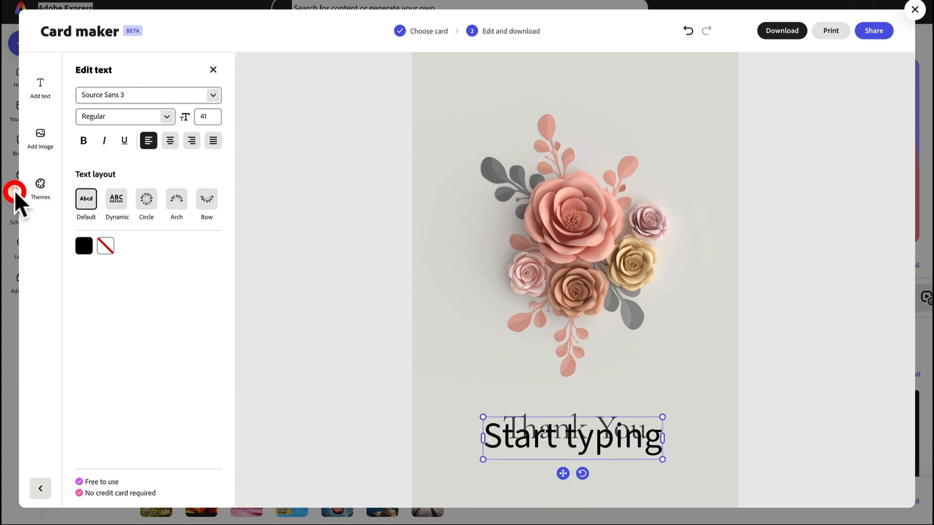
Open the file chooser for adding an image to the card and cancel it.
{"action": "left_click", "coordinate": [41, 135]}
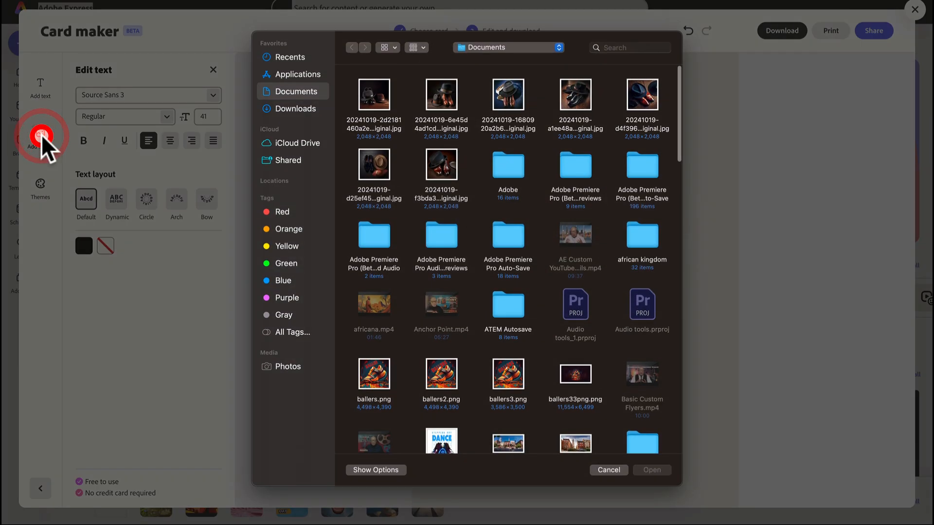
{"action": "left_click", "coordinate": [606, 468]}
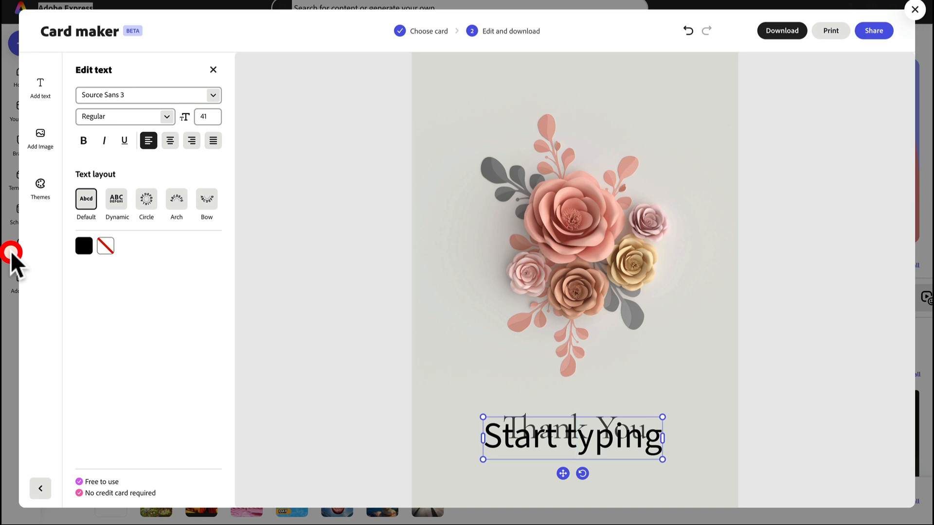
Select the whole placeholder text on the card and give it a custom red fill.
{"action": "left_click", "coordinate": [84, 248]}
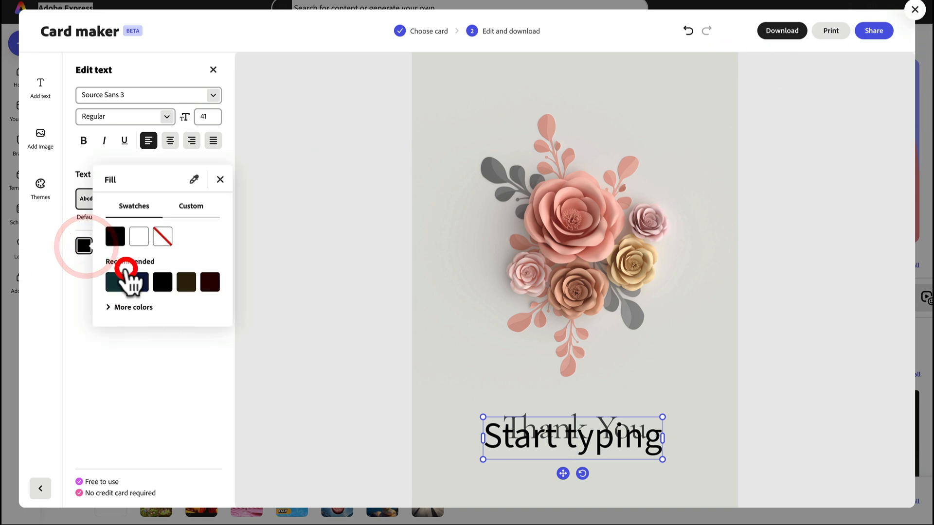
{"action": "left_click", "coordinate": [192, 206]}
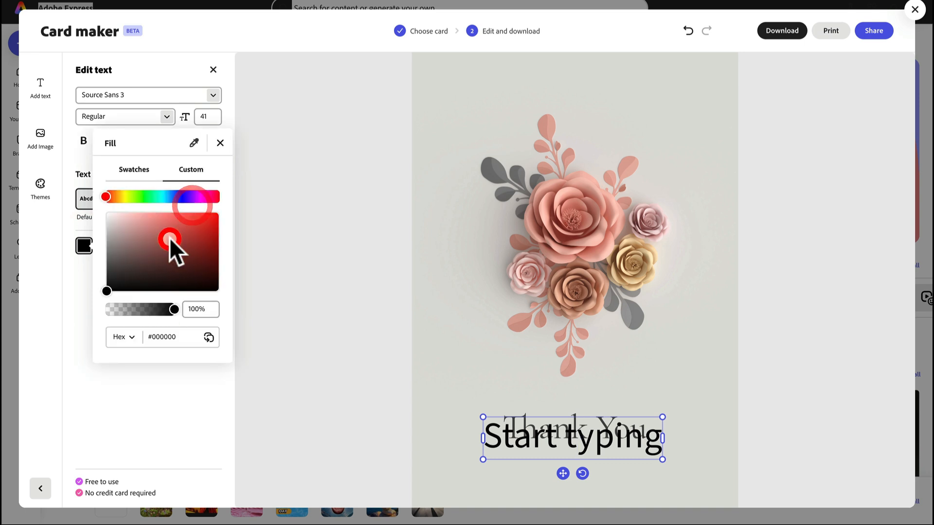
{"action": "left_click", "coordinate": [210, 222]}
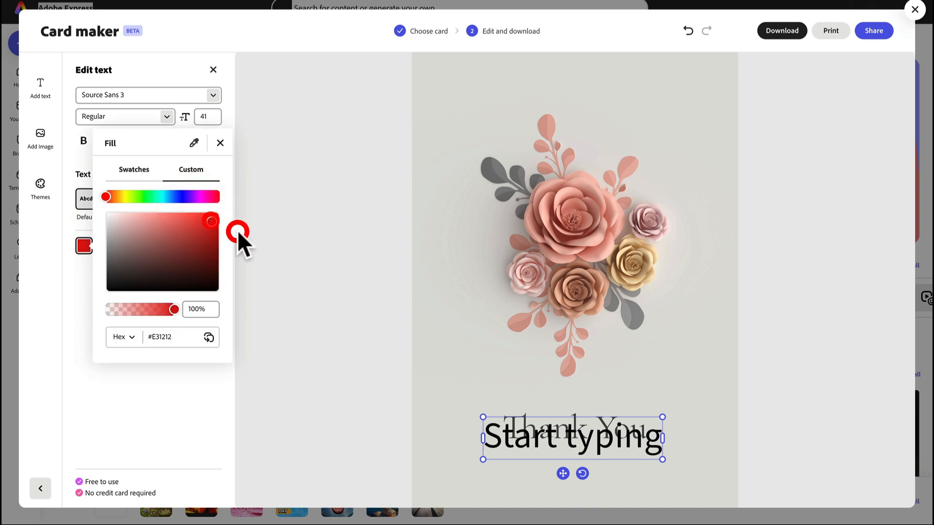
{"action": "left_click", "coordinate": [647, 440]}
{"action": "left_click_drag", "start_coordinate": [647, 441], "coordinate": [474, 437]}
{"action": "left_click", "coordinate": [84, 246]}
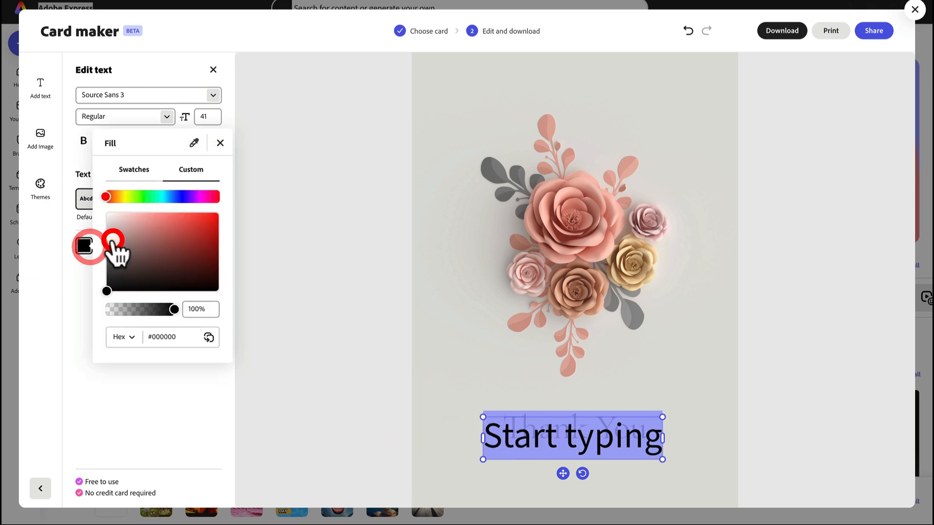
{"action": "left_click", "coordinate": [208, 221]}
{"action": "left_click", "coordinate": [688, 334]}
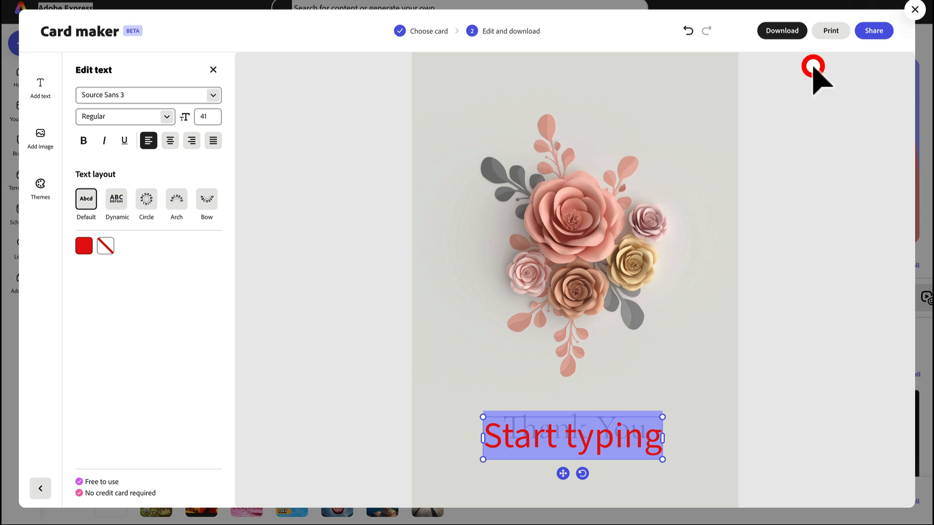
Close the Card maker and create a new blank video project from the home page.
{"action": "left_click", "coordinate": [914, 9]}
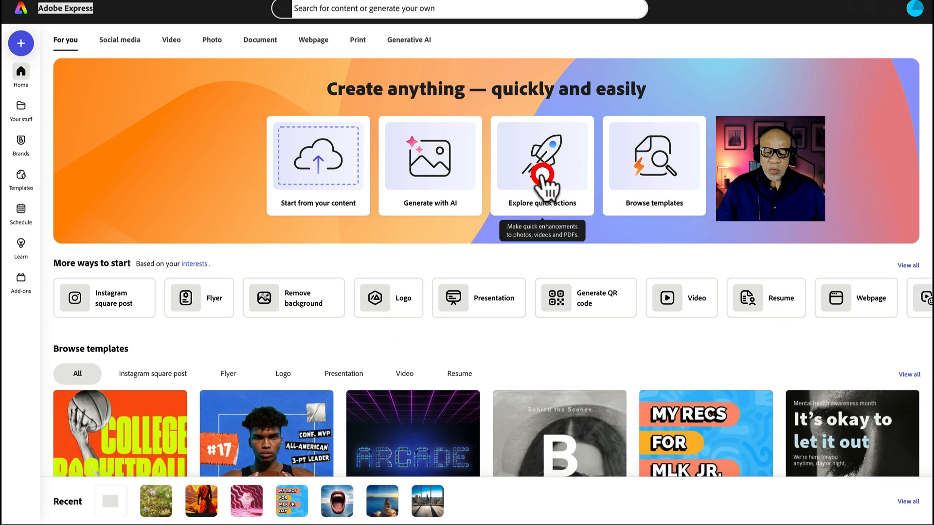
{"action": "left_click", "coordinate": [700, 299]}
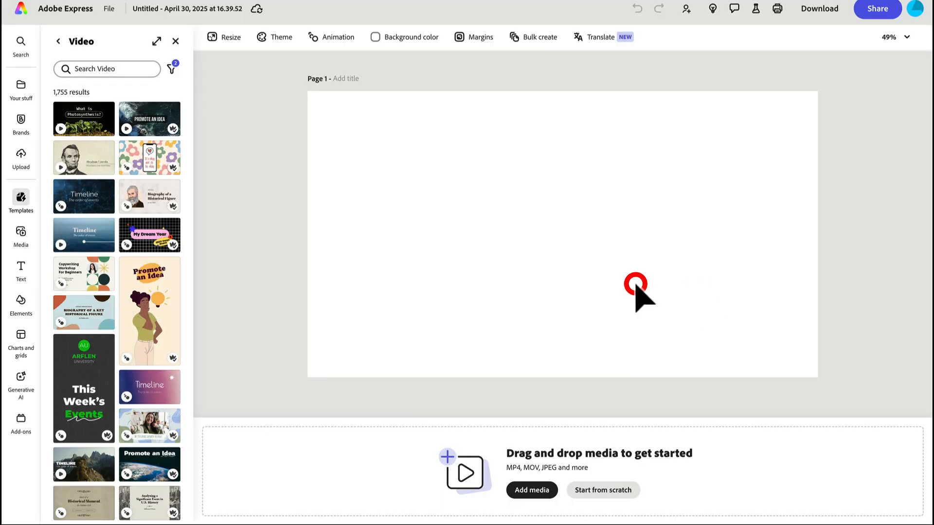
{"action": "mouse_move", "coordinate": [26, 117]}
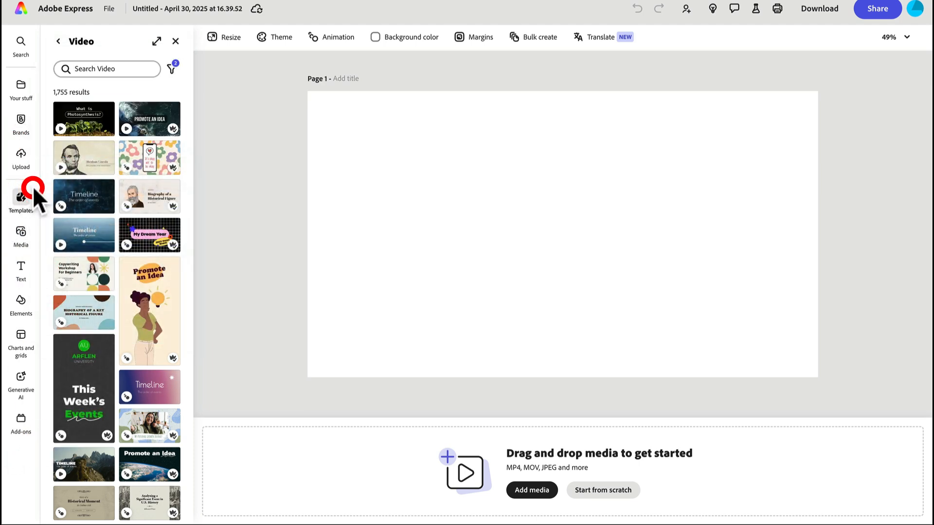
{"action": "mouse_move", "coordinate": [18, 278]}
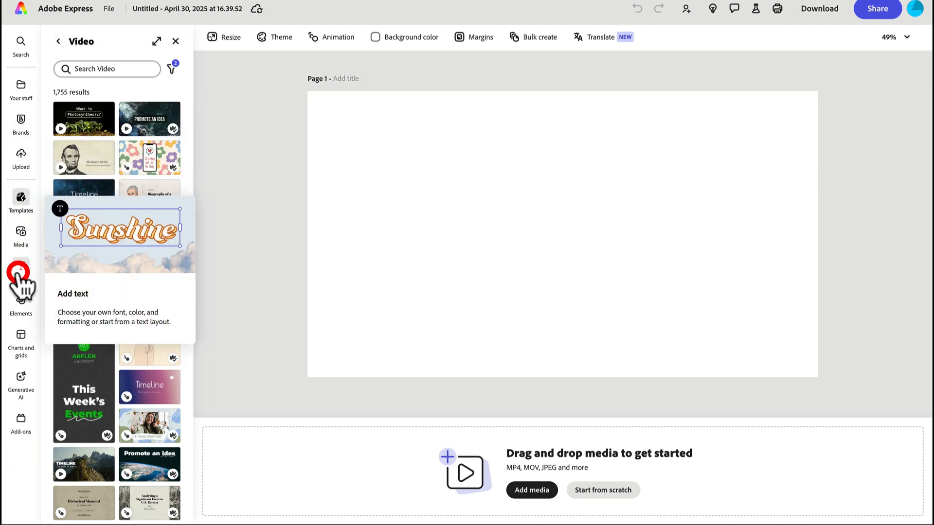
Add the Wellness stock photo of the stretching woman to the video page, then enlarge and position it to fill the page.
{"action": "left_click", "coordinate": [21, 232]}
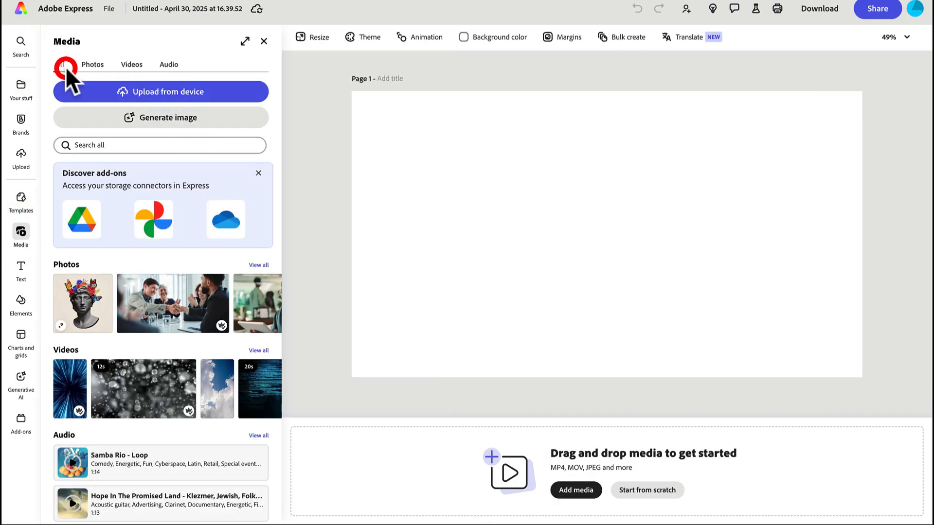
{"action": "left_click", "coordinate": [79, 64]}
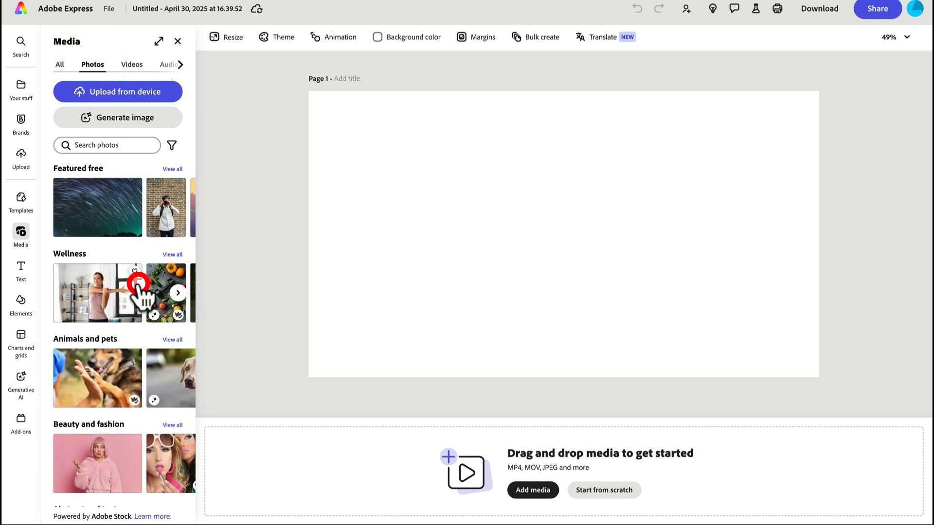
{"action": "left_click", "coordinate": [106, 293]}
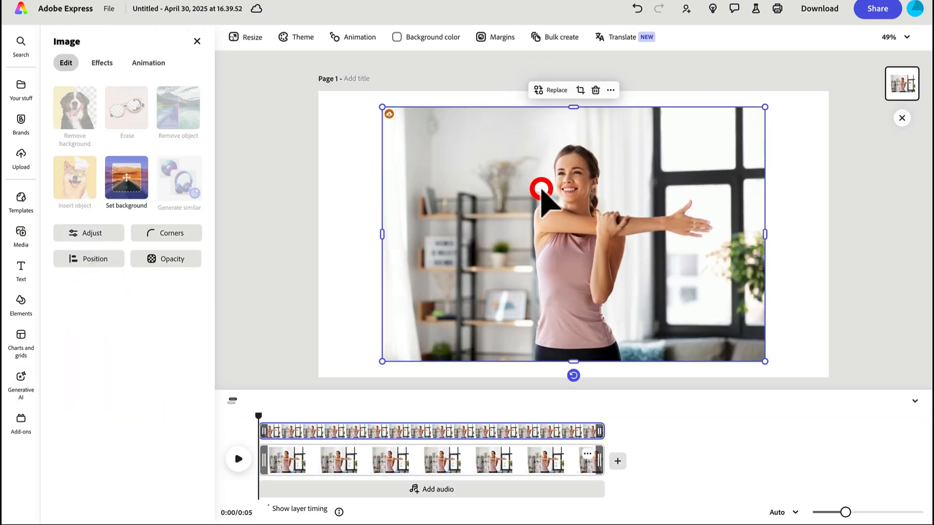
{"action": "left_click_drag", "start_coordinate": [543, 188], "coordinate": [457, 172]}
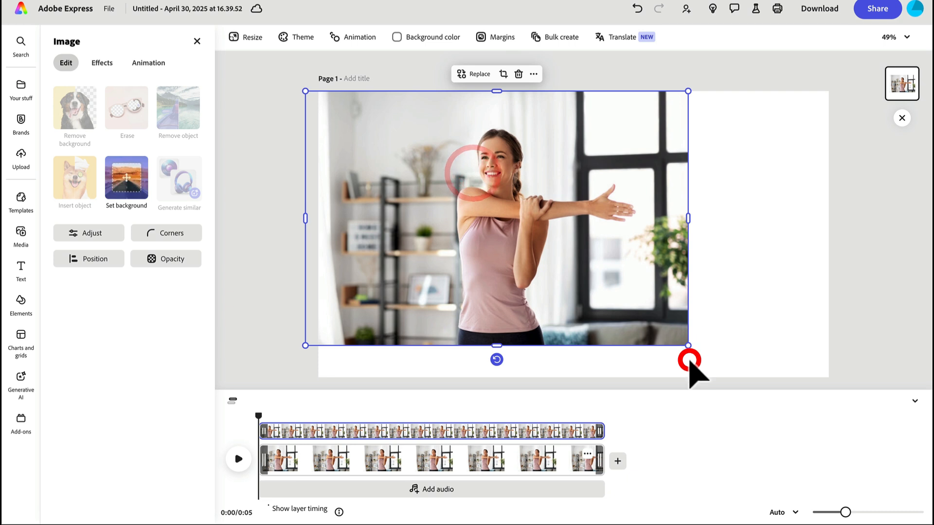
{"action": "left_click_drag", "start_coordinate": [686, 345], "coordinate": [829, 380]}
{"action": "left_click_drag", "start_coordinate": [585, 311], "coordinate": [558, 255]}
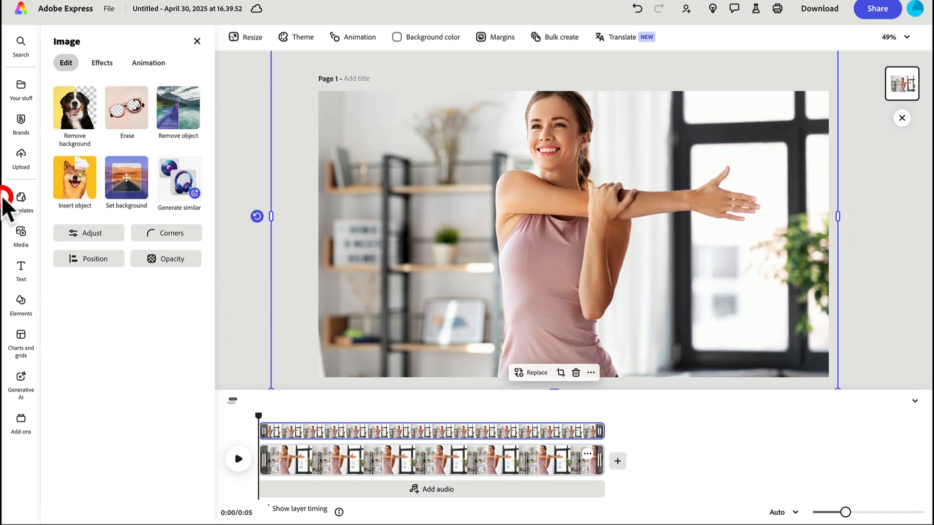
Open the Record yourself setup for the video, move the webcam overlay up to the image's upper-left area, and close it without recording.
{"action": "left_click", "coordinate": [23, 232]}
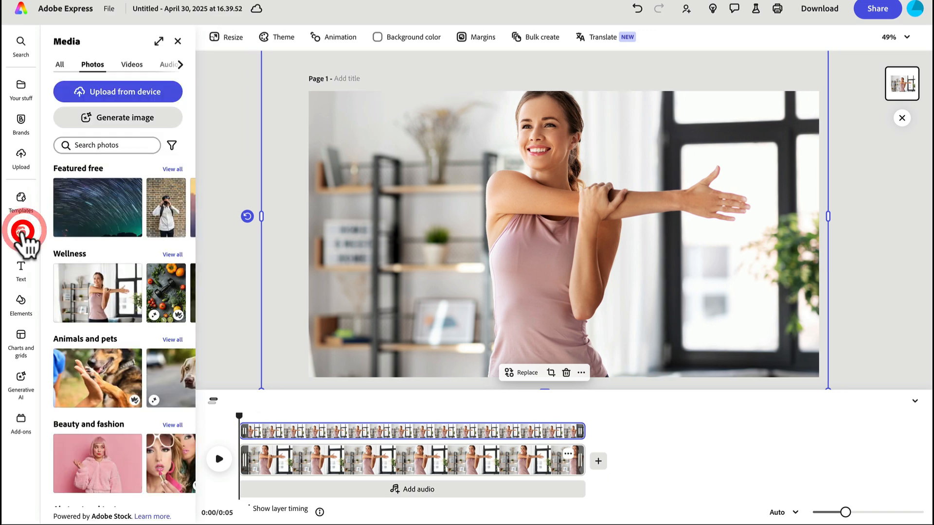
{"action": "left_click", "coordinate": [131, 64]}
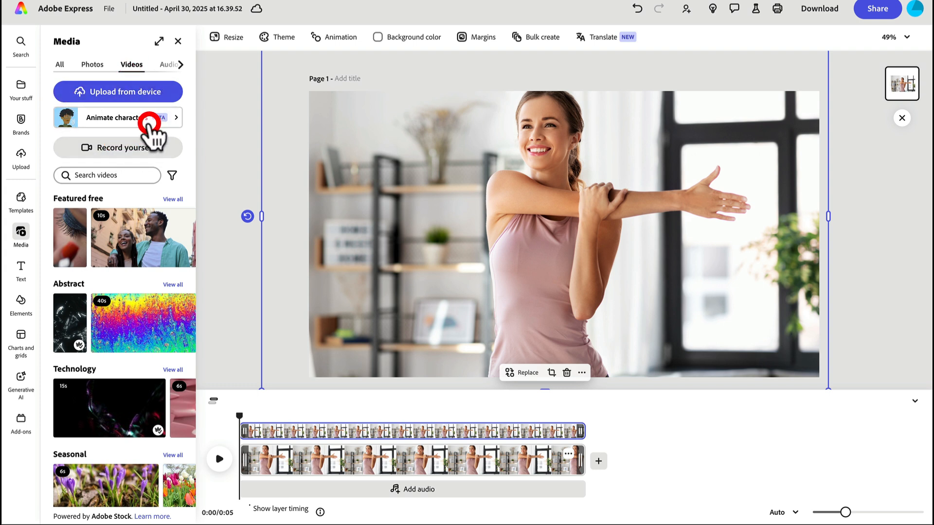
{"action": "left_click", "coordinate": [132, 149]}
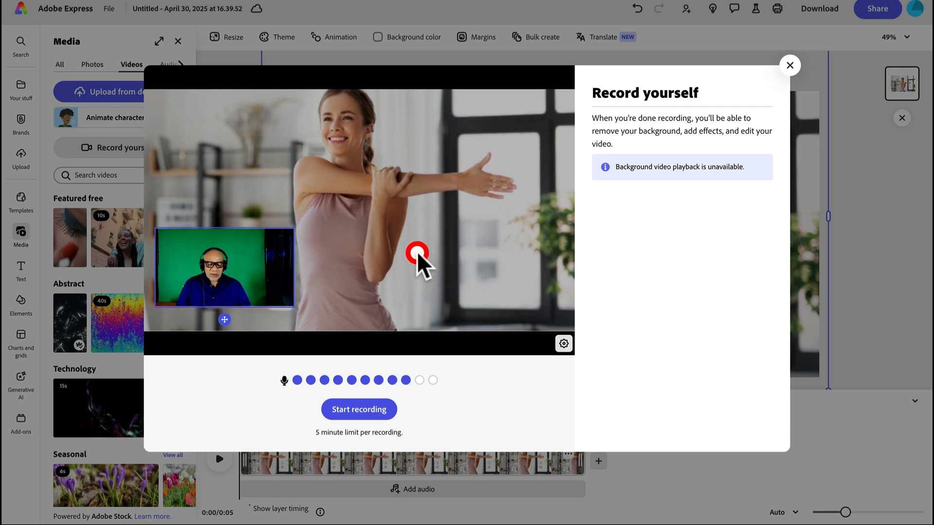
{"action": "left_click_drag", "start_coordinate": [279, 261], "coordinate": [298, 173]}
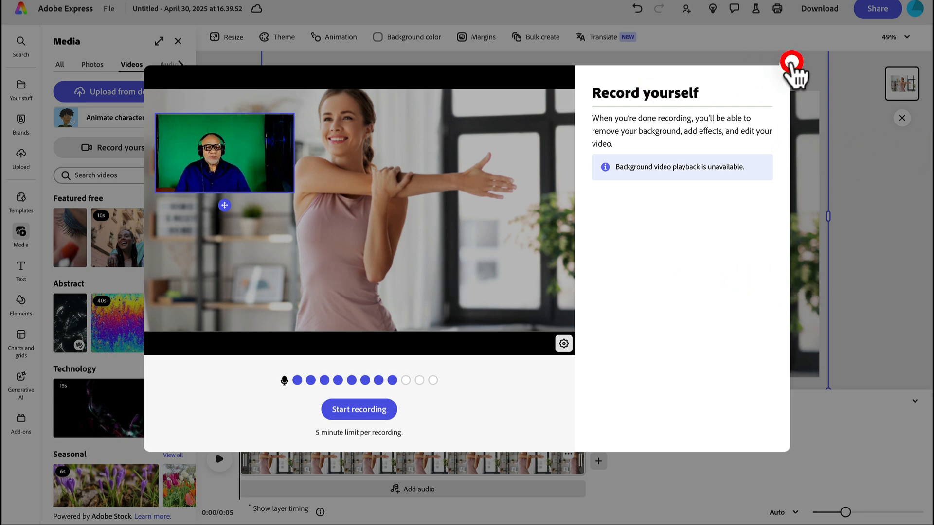
{"action": "left_click", "coordinate": [789, 65]}
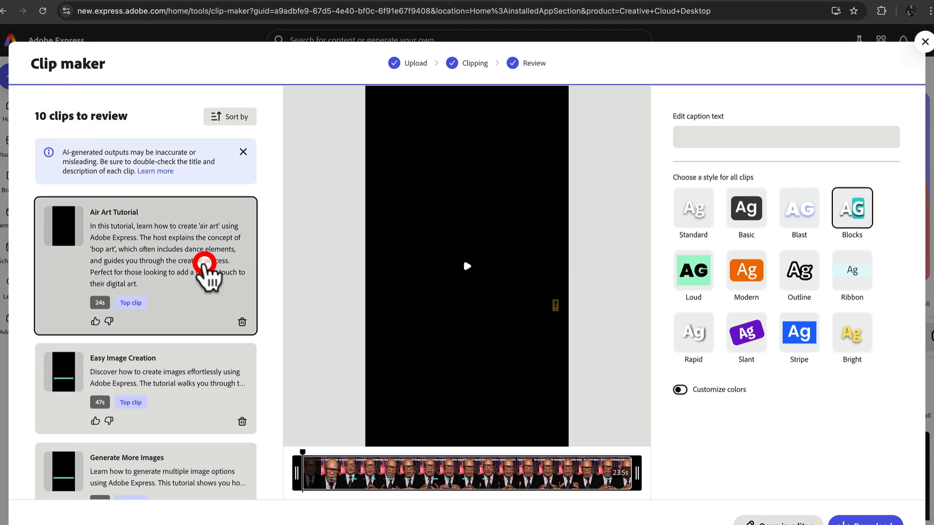
Look through the generated clips in Clip maker and play the Air Art Tutorial clip to check its Blocks captions.
{"action": "scroll", "coordinate": [154, 238], "scroll_direction": "down", "scroll_amount": 12}
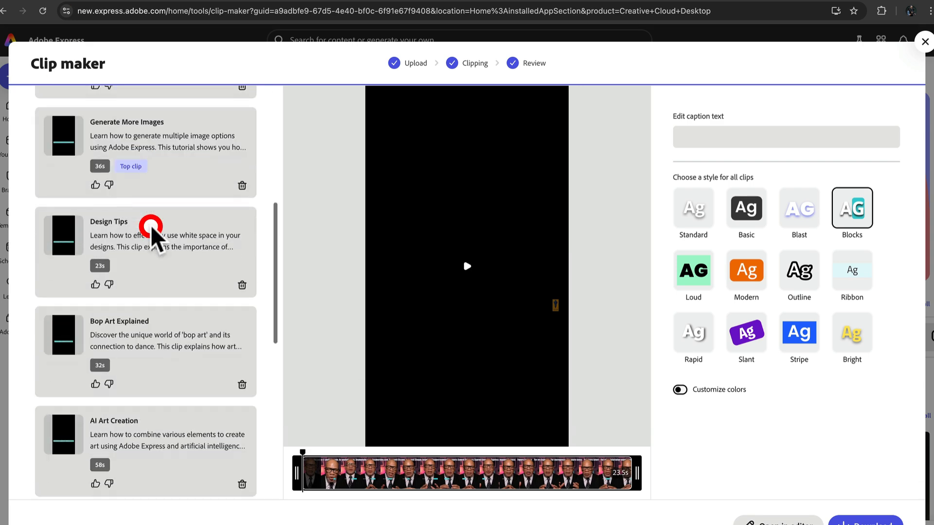
{"action": "scroll", "coordinate": [151, 232], "scroll_direction": "down", "scroll_amount": 3}
{"action": "scroll", "coordinate": [151, 232], "scroll_direction": "up", "scroll_amount": 15}
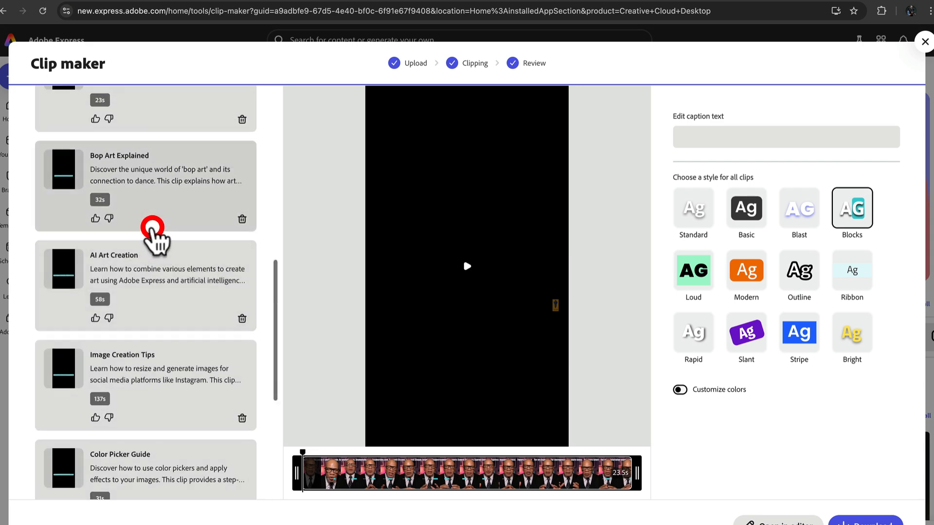
{"action": "scroll", "coordinate": [154, 233], "scroll_direction": "down", "scroll_amount": 2}
{"action": "scroll", "coordinate": [177, 175], "scroll_direction": "up", "scroll_amount": 3}
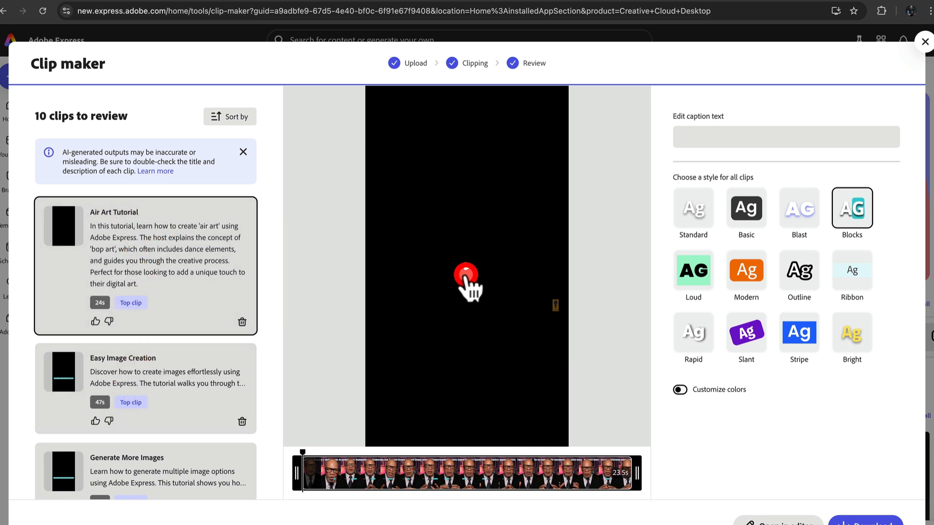
{"action": "left_click", "coordinate": [466, 276]}
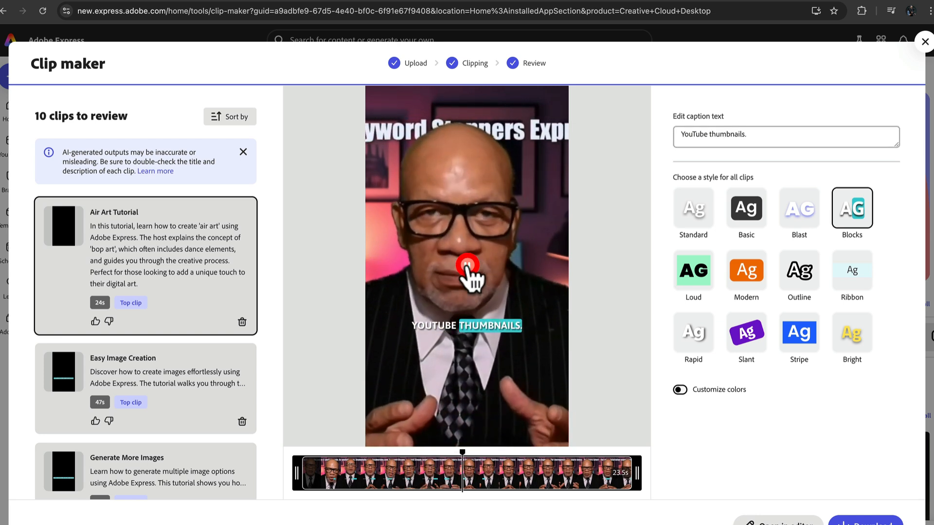
{"action": "left_click", "coordinate": [467, 267]}
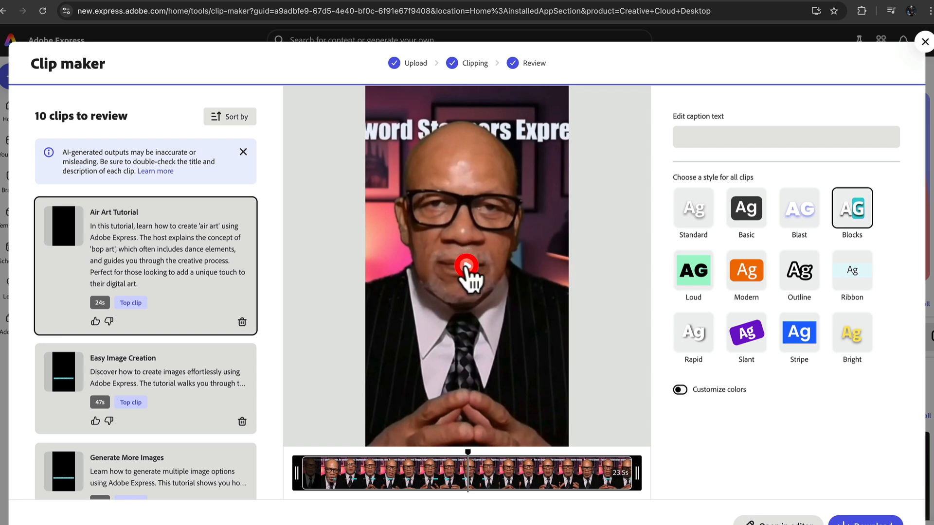
{"action": "left_click", "coordinate": [467, 266]}
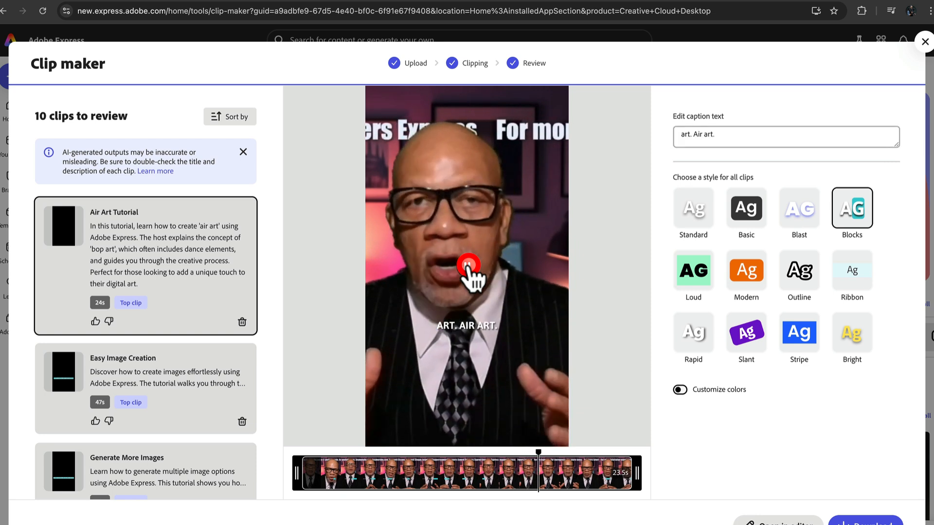
{"action": "left_click", "coordinate": [467, 267]}
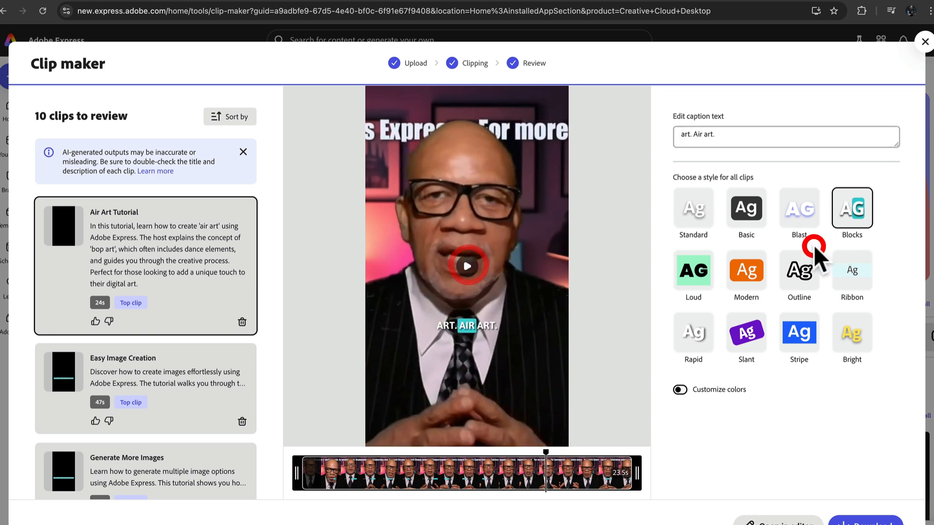
Change the caption style for all clips to Loud and play part of the Air Art Tutorial clip to check it.
{"action": "left_click", "coordinate": [698, 270]}
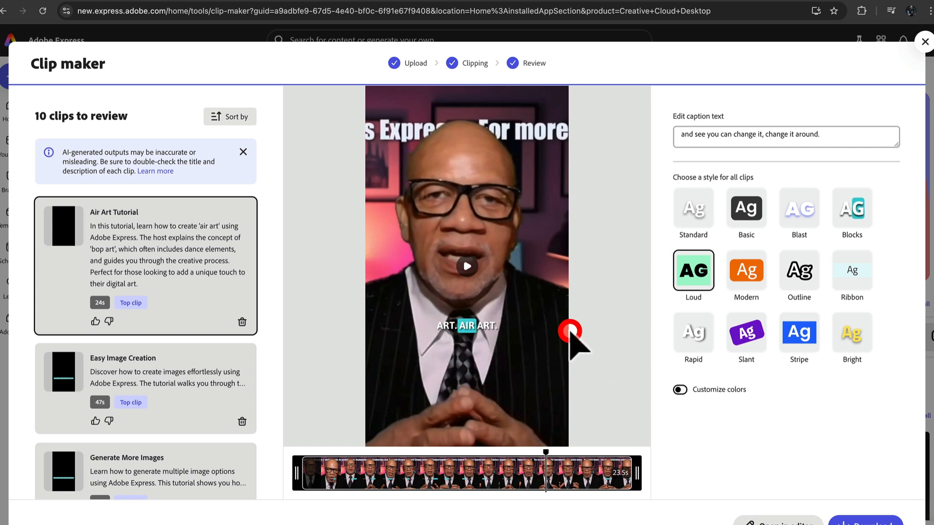
{"action": "left_click", "coordinate": [467, 266]}
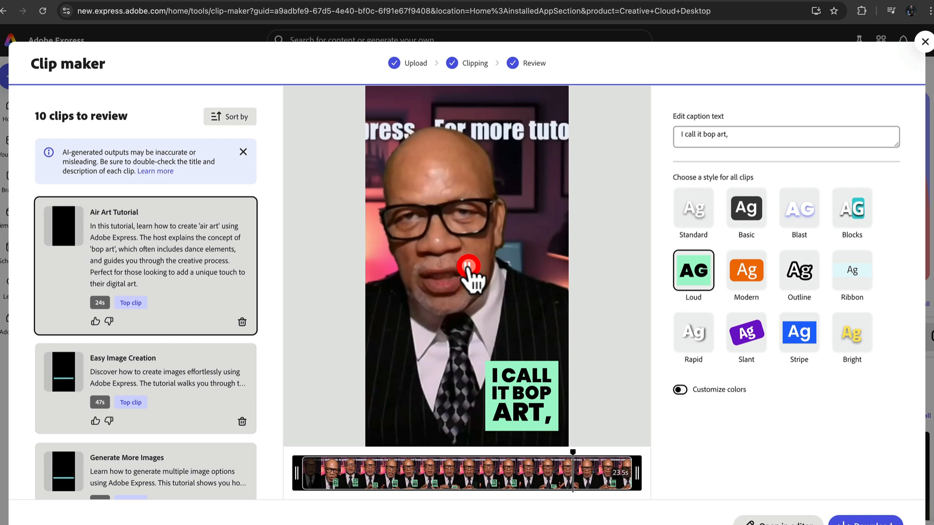
{"action": "left_click", "coordinate": [467, 267]}
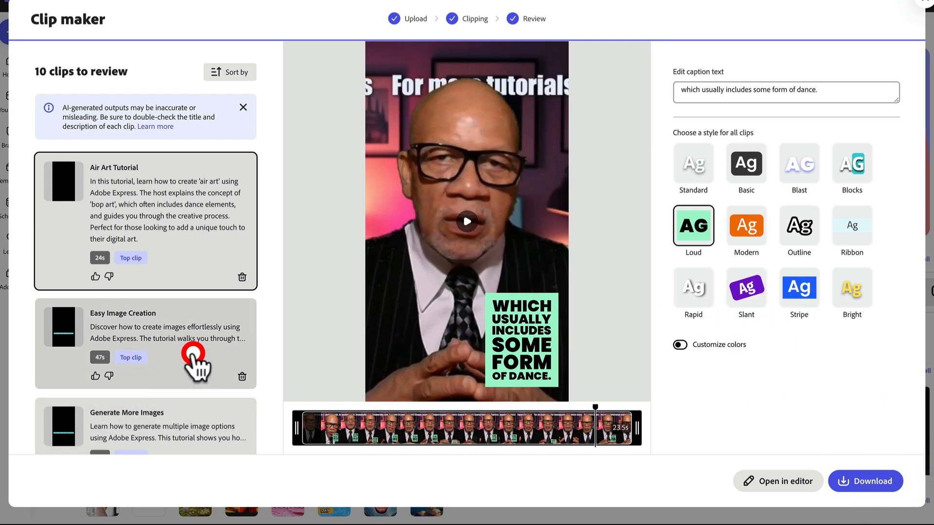
View the Easy Image Creation and Generate More Images clips and look over the rest of the clip list.
{"action": "scroll", "coordinate": [183, 350], "scroll_direction": "down", "scroll_amount": 1}
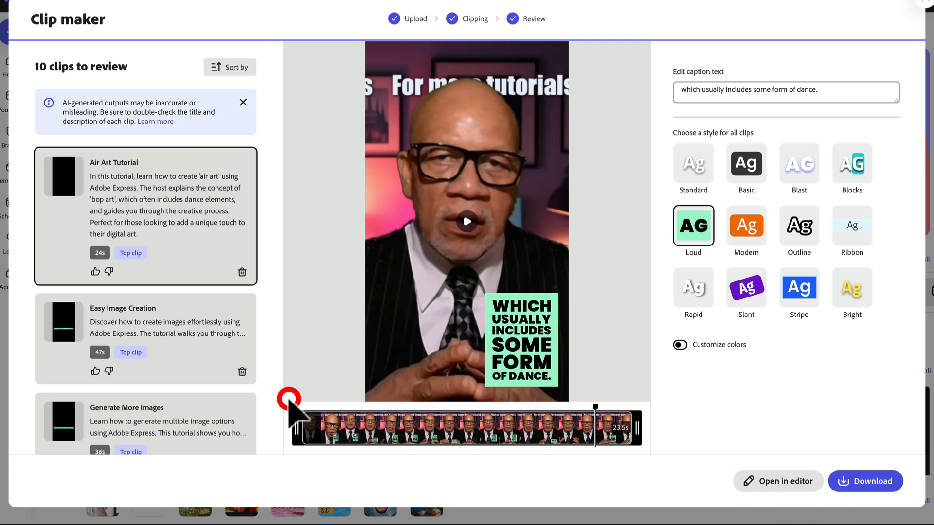
{"action": "left_click", "coordinate": [205, 328]}
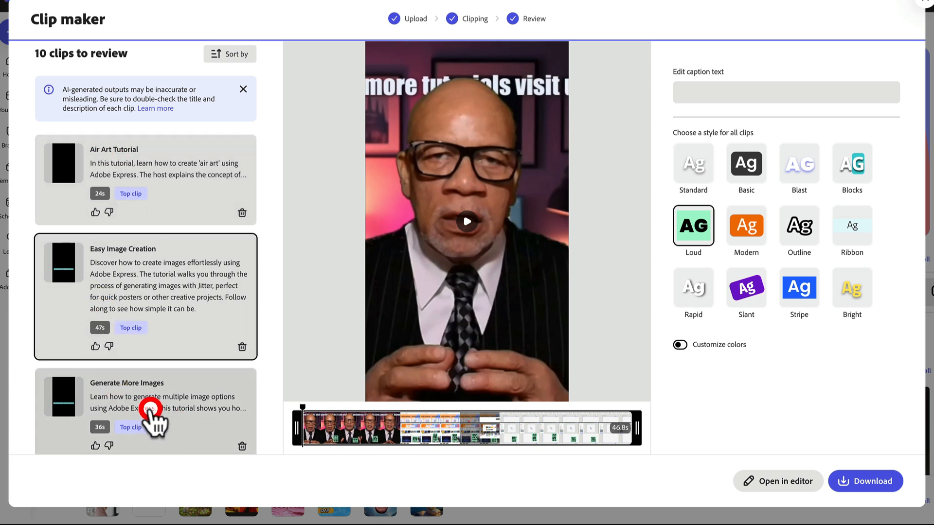
{"action": "scroll", "coordinate": [156, 411], "scroll_direction": "up", "scroll_amount": 1}
{"action": "left_click", "coordinate": [178, 408]}
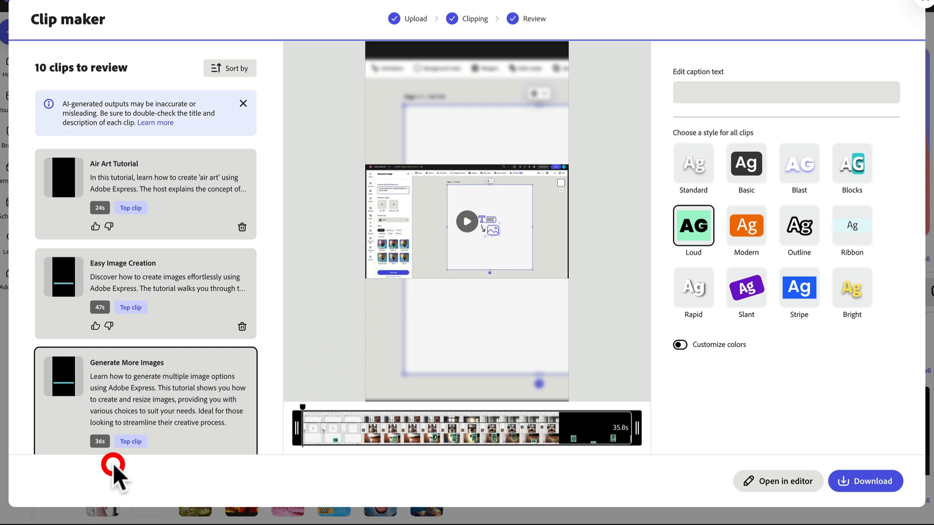
{"action": "scroll", "coordinate": [175, 428], "scroll_direction": "down", "scroll_amount": 5}
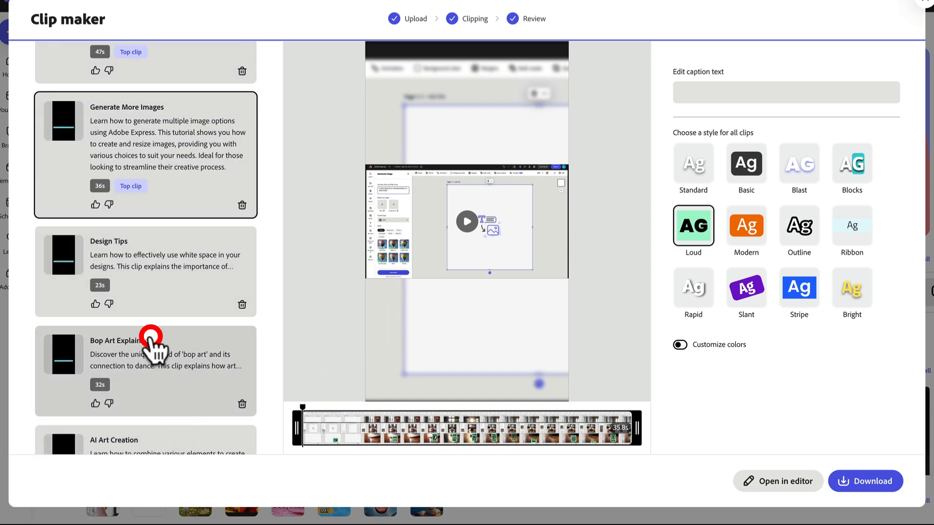
{"action": "scroll", "coordinate": [141, 248], "scroll_direction": "up", "scroll_amount": 5}
Select the Air Art Tutorial clip, review the remaining clips in the list, and open the selected clip in the editor.
{"action": "left_click", "coordinate": [157, 181]}
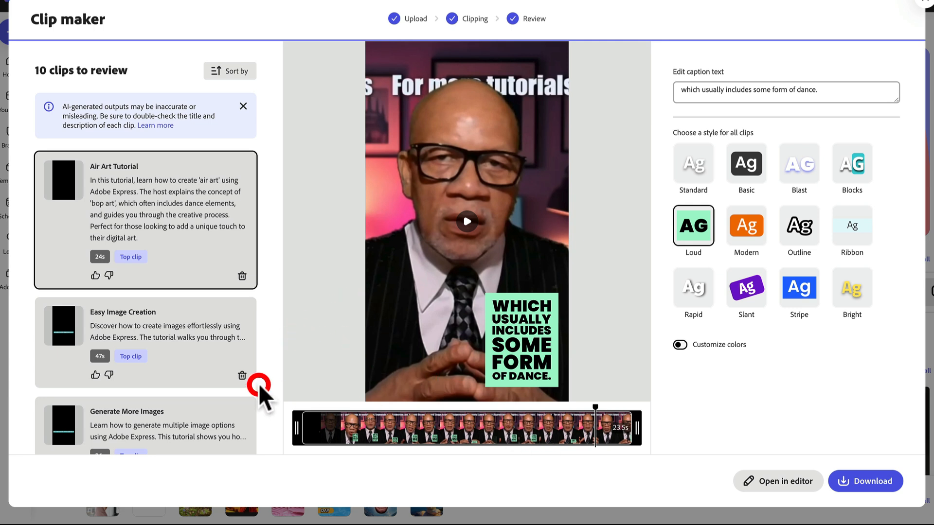
{"action": "scroll", "coordinate": [57, 254], "scroll_direction": "down", "scroll_amount": 3}
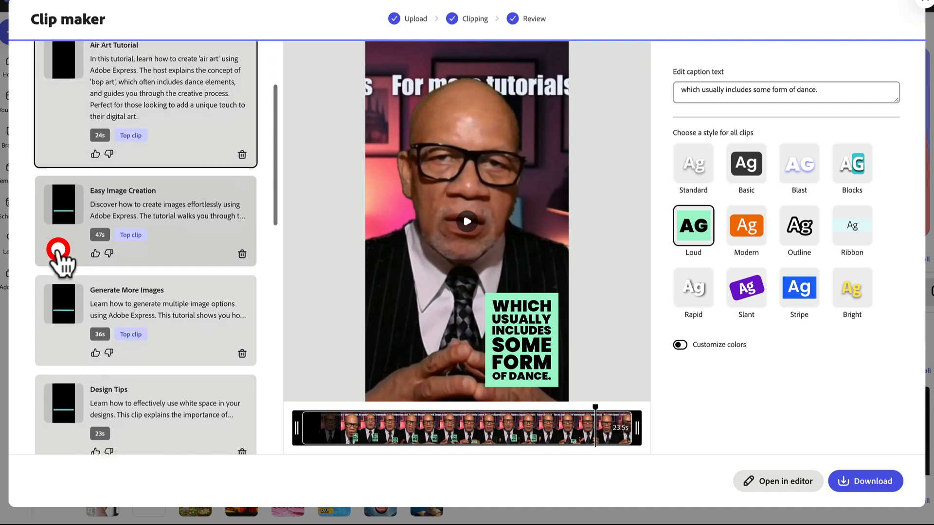
{"action": "scroll", "coordinate": [68, 250], "scroll_direction": "down", "scroll_amount": 7}
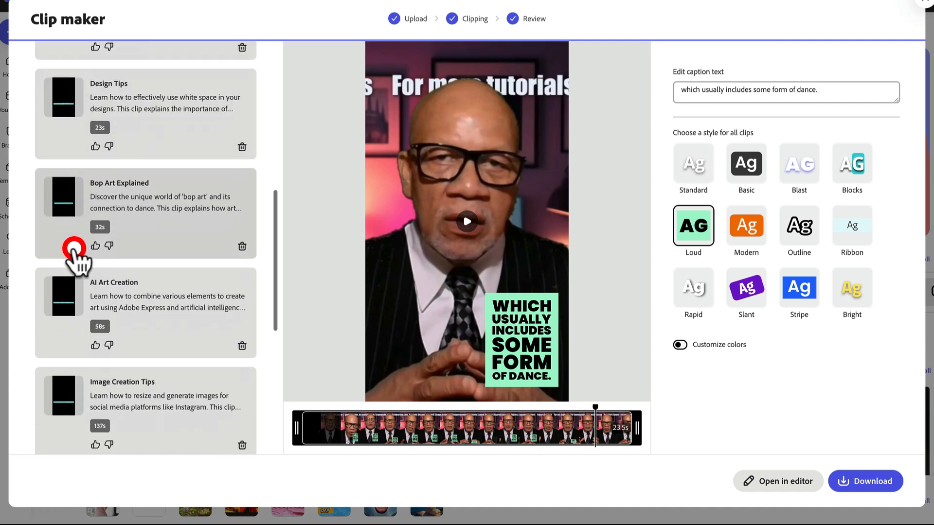
{"action": "scroll", "coordinate": [73, 250], "scroll_direction": "down", "scroll_amount": 7}
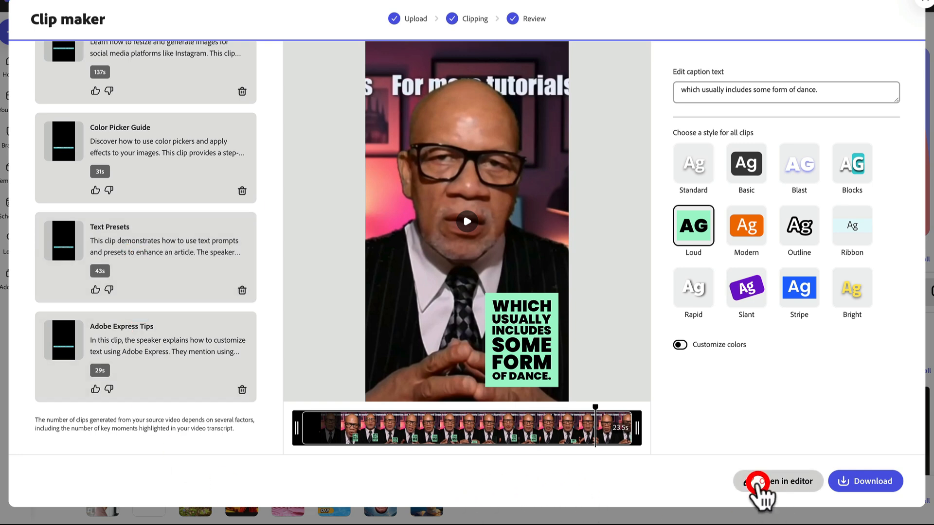
{"action": "left_click", "coordinate": [785, 481]}
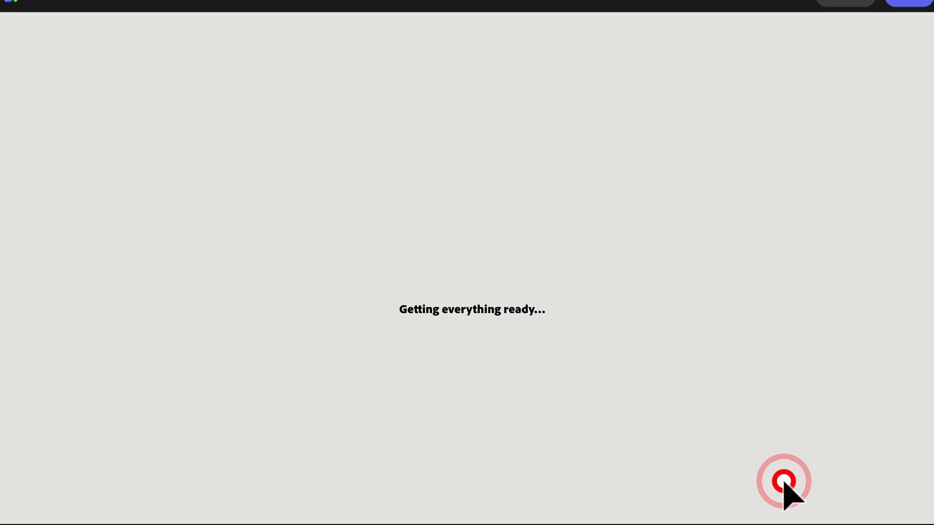